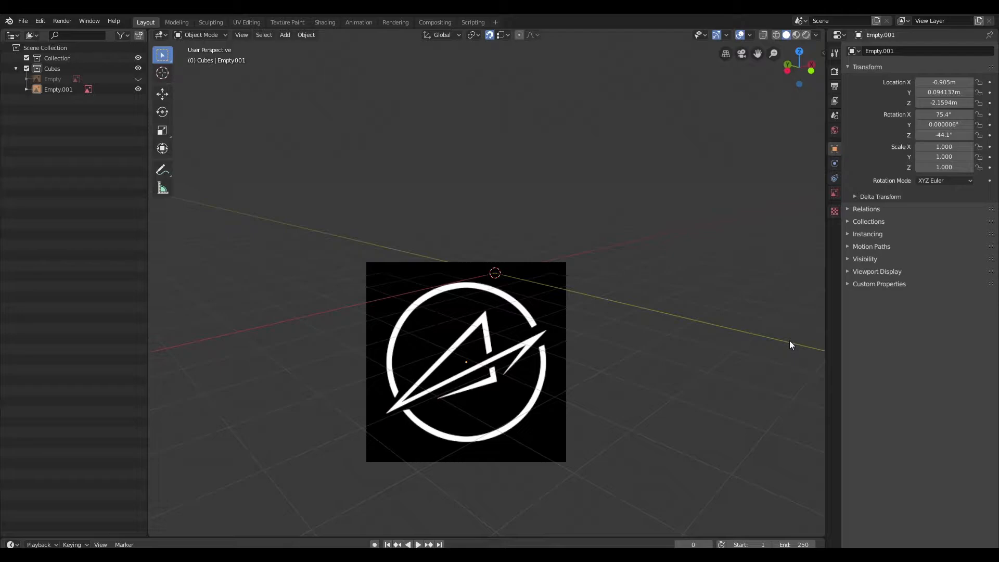
- Clear the reference image's location and rotation, and view it from the top
drag(770, 148, 475, 392)
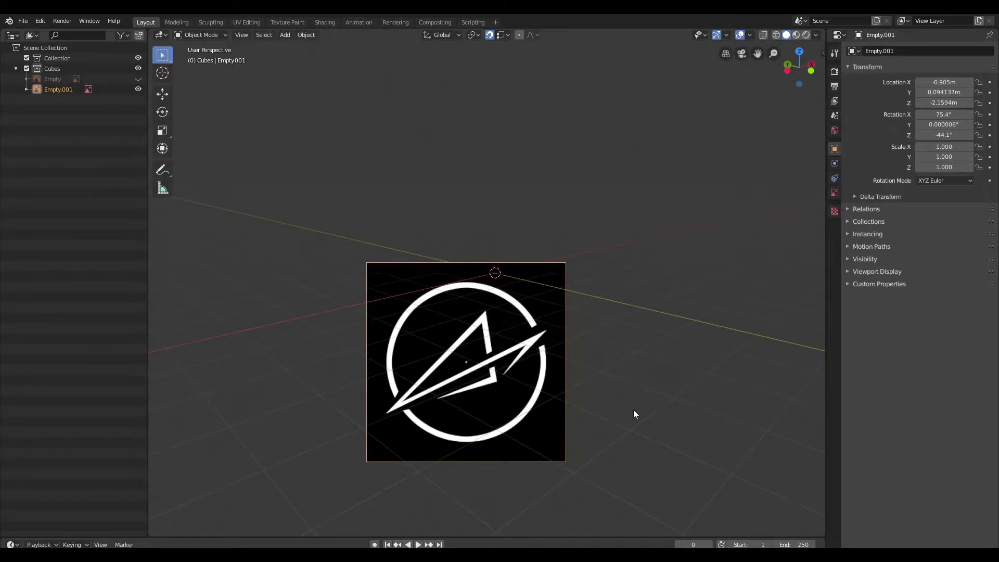
key(alt+g)
key(alt+r)
key(grave)
click(571, 198)
scroll(580, 211, up, 3)
shift+middle_drag(707, 312, 654, 304)
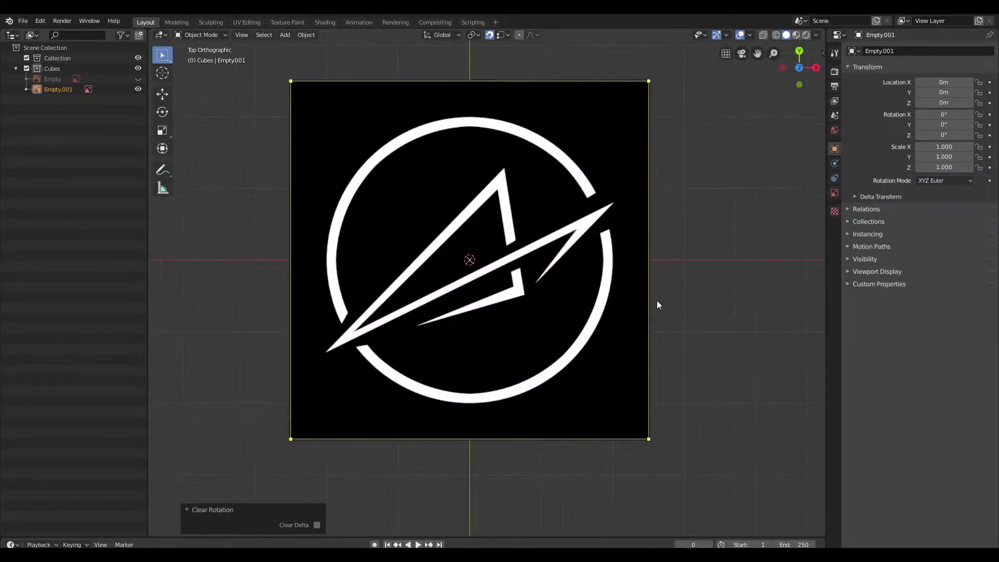
- Add a 2 m plane mesh over the reference image and scale it to about 2.295
key(shift+a)
click(722, 296)
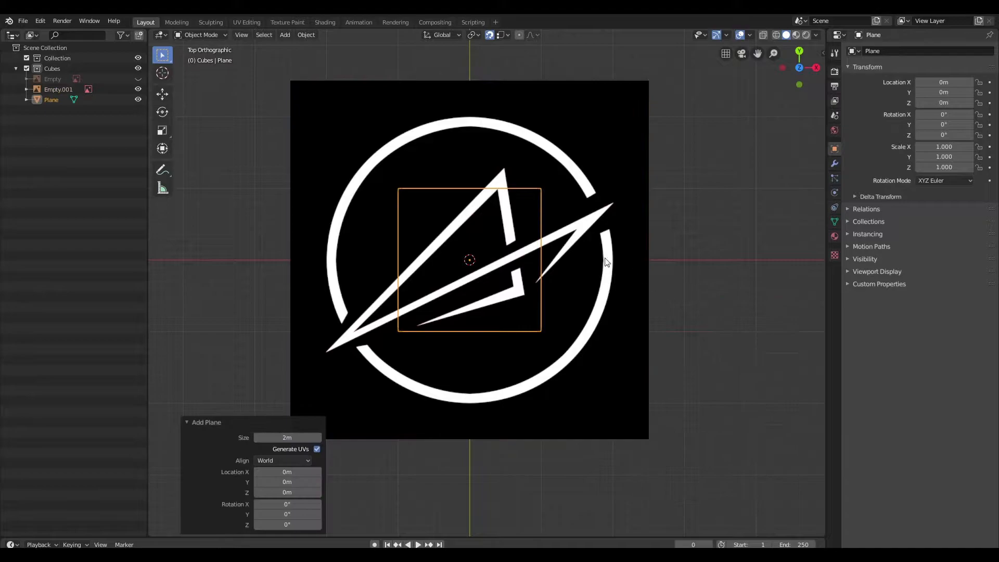
key(s)
click(582, 263)
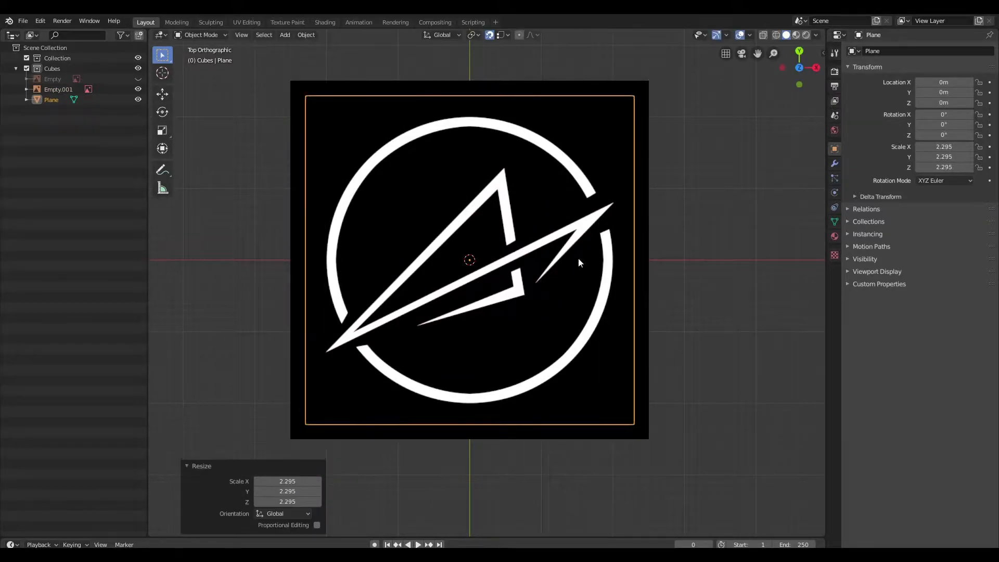
- Raise the plane about 1.15 m along Z above the image, and enable X-ray in top view
middle_drag(720, 212, 726, 170)
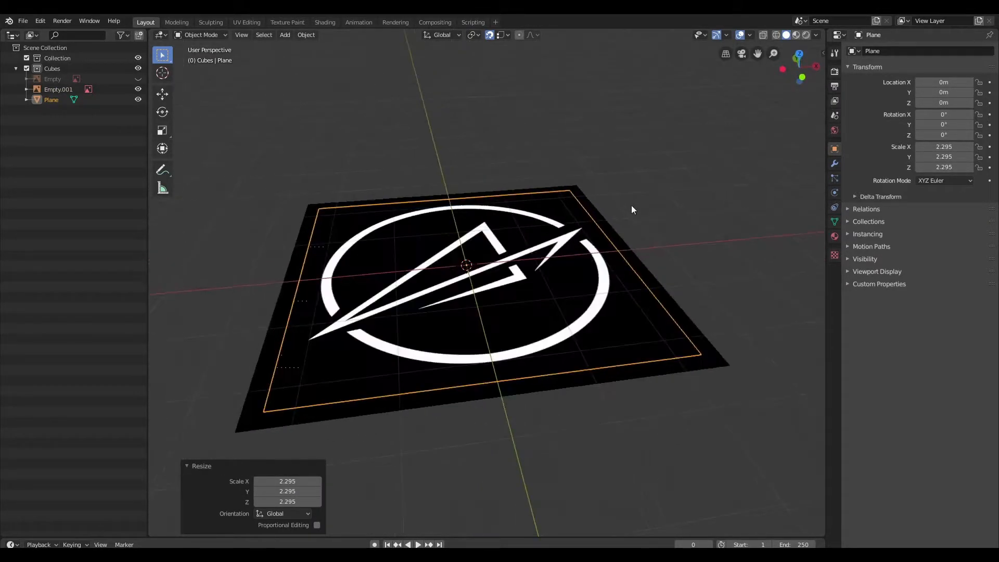
key(g)
key(z)
click(629, 128)
key(KP_7)
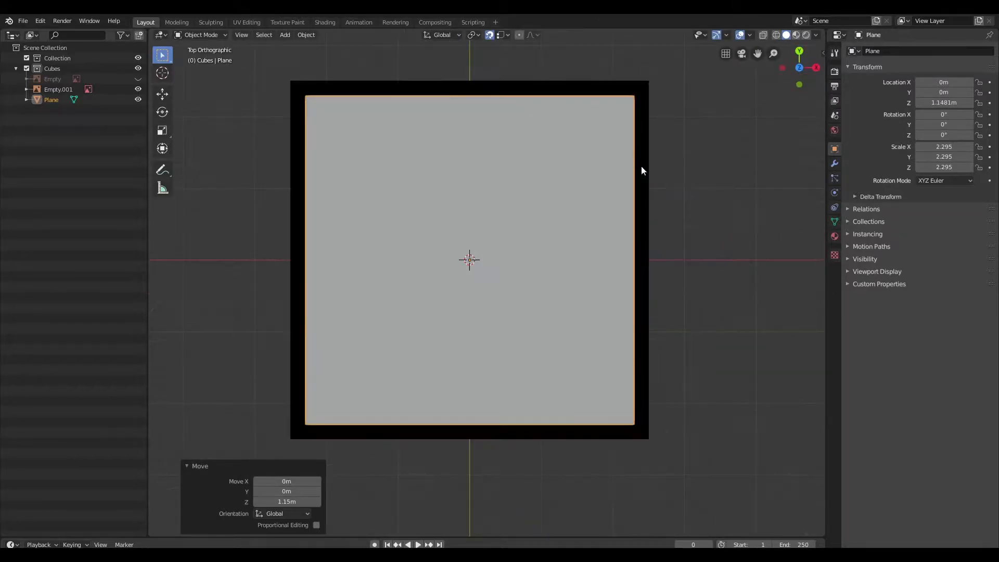
click(763, 35)
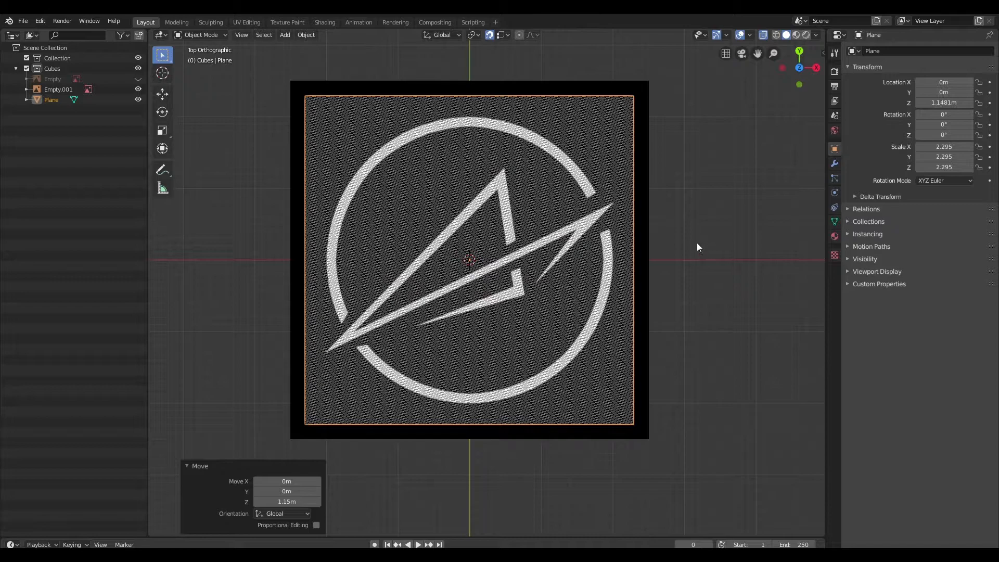
- Cut the outlines of the inner arrow-shaped logo pieces into the plane with the Knife tool in Edit Mode
shift+middle_drag(699, 238, 707, 256)
key(grave)
key(Escape)
key(Tab)
scroll(680, 241, up, 1)
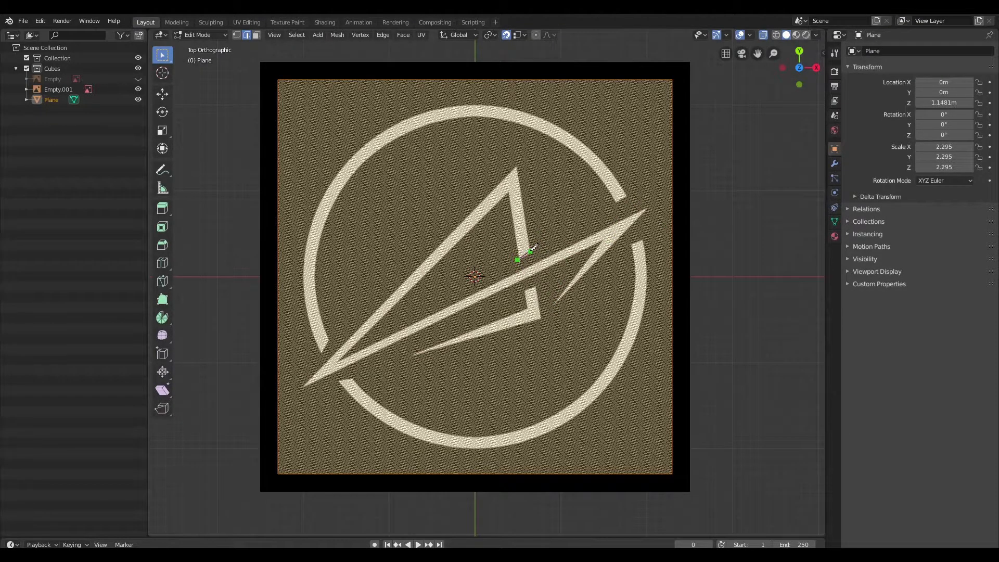
click(531, 255)
click(516, 167)
click(301, 388)
click(602, 242)
click(554, 306)
click(647, 209)
click(337, 361)
click(508, 193)
click(536, 286)
click(541, 320)
click(409, 356)
key(Return)
- Move the cut vertices around the gap in the inner logo to match the corners of the white reference shapes
scroll(528, 296, up, 2)
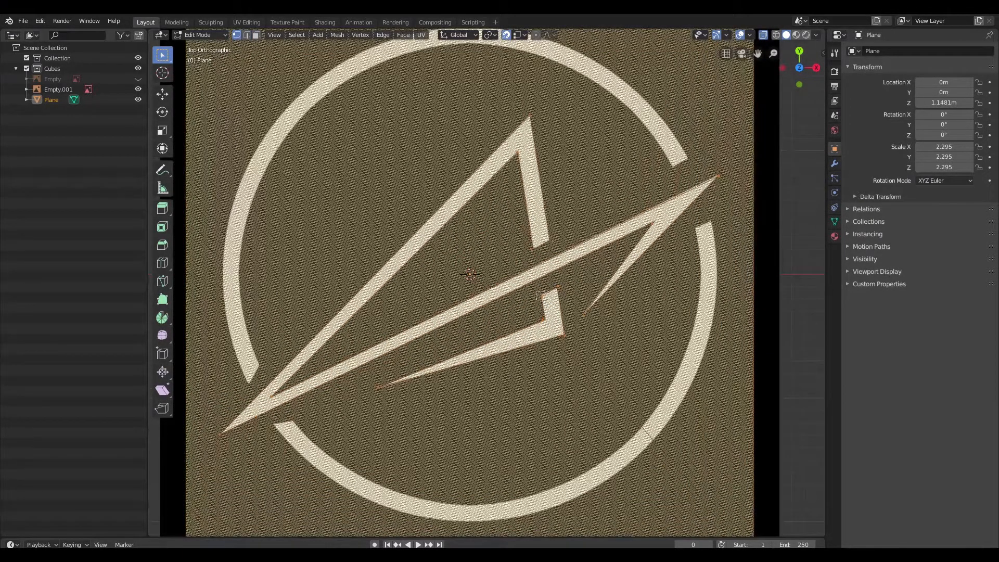
key(alt+a)
shift+middle_drag(550, 314, 575, 304)
key(g)
click(574, 299)
click(580, 282)
key(g)
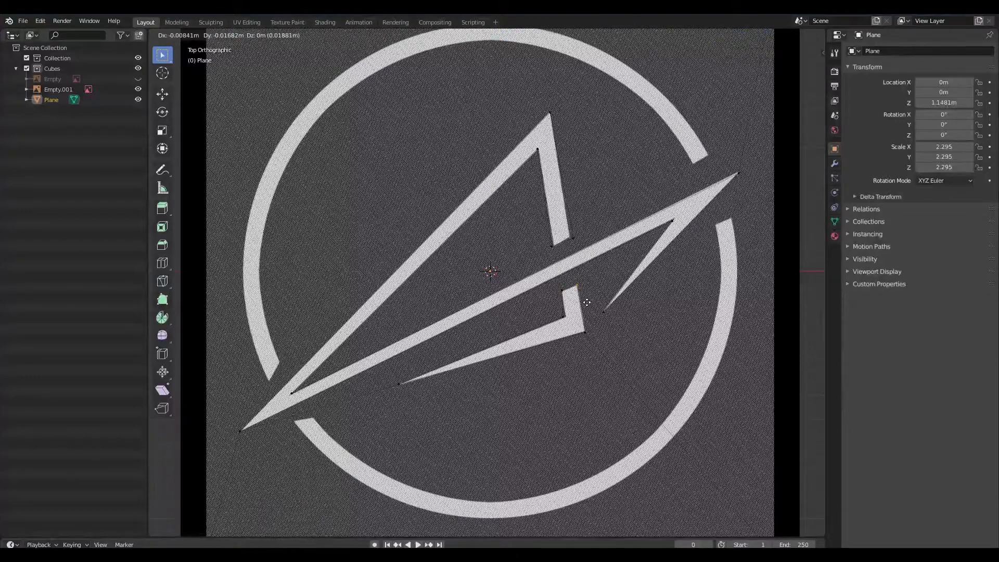
click(587, 303)
click(569, 323)
key(g)
click(598, 305)
key(g)
click(536, 270)
key(g)
click(538, 243)
click(538, 243)
key(g)
click(538, 243)
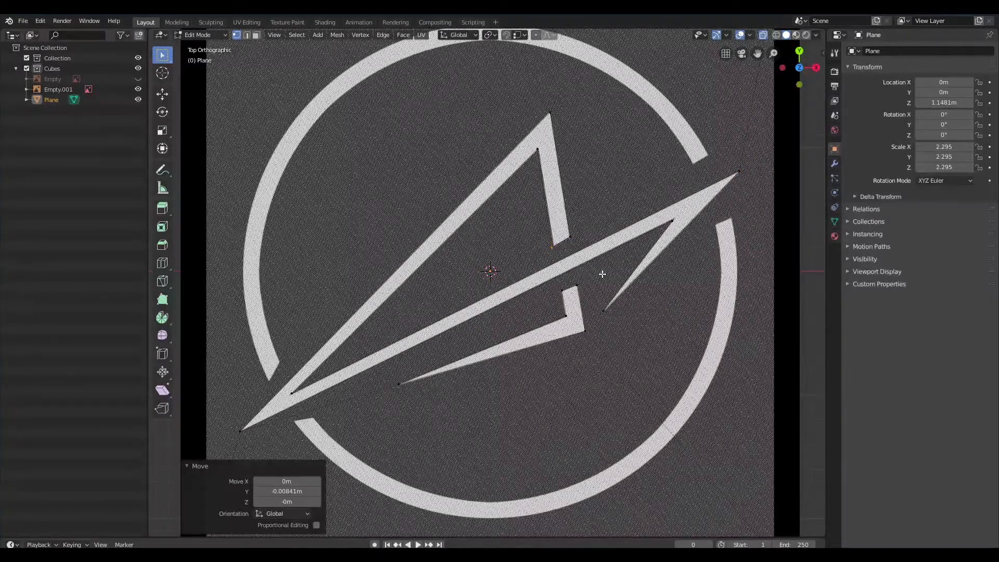
- Delete all plane faces outside the inner arrow logo shapes by inverting the face selection
key(3)
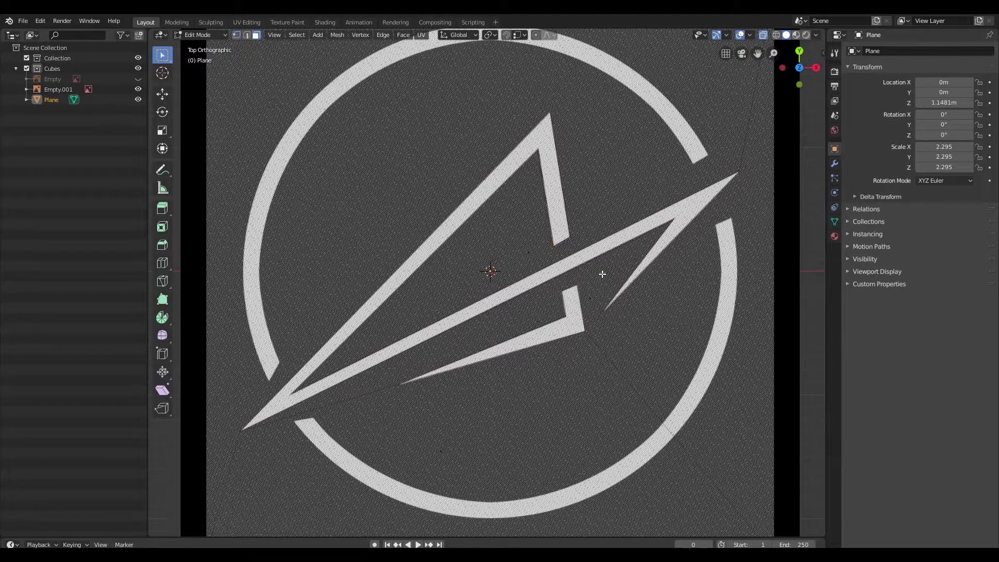
key(l)
key(f)
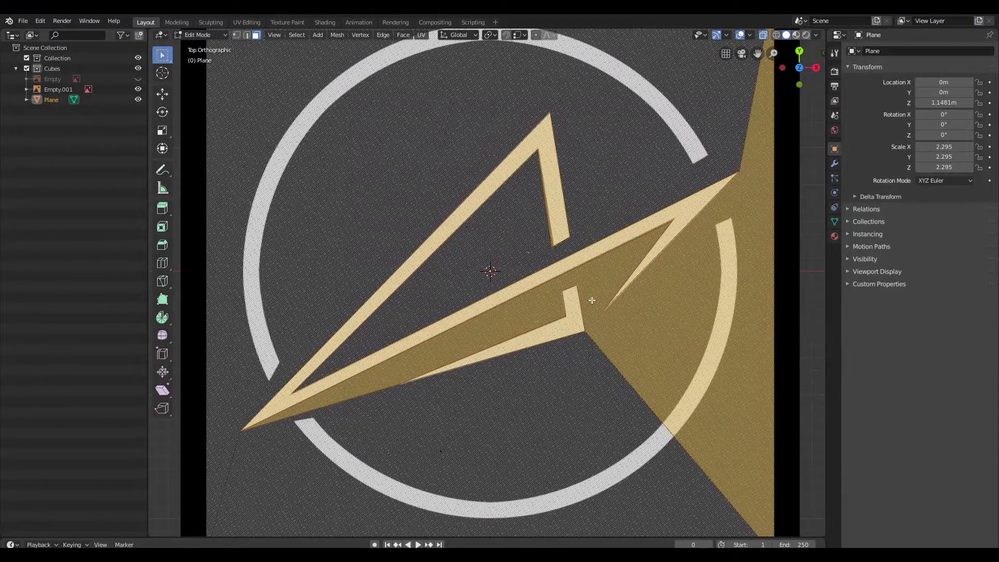
key(ctrl+z)
key(ctrl+i)
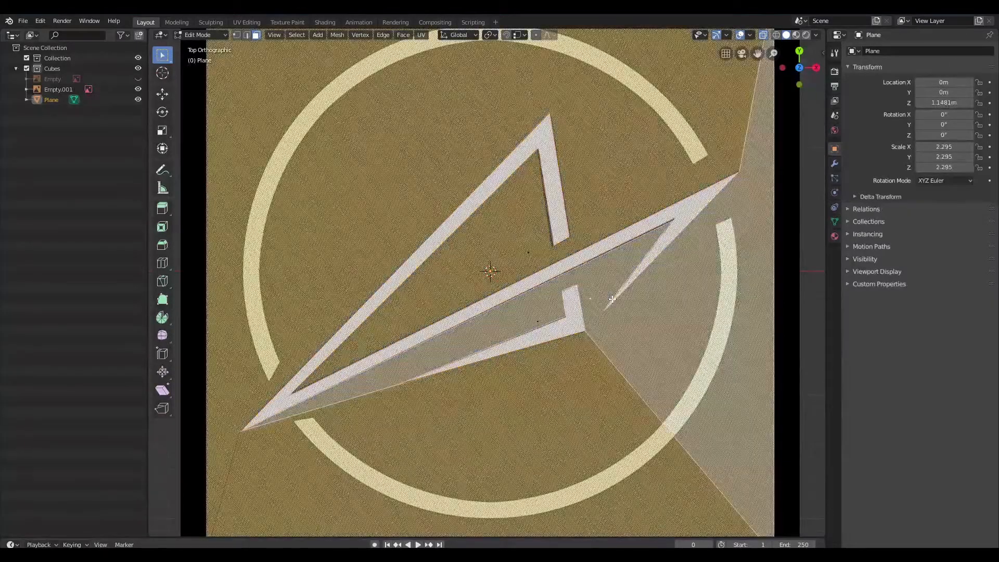
key(x)
click(779, 297)
- Add a Solidify modifier to the logo mesh with a thickness of 0.05 m
middle_drag(705, 234, 666, 206)
click(836, 164)
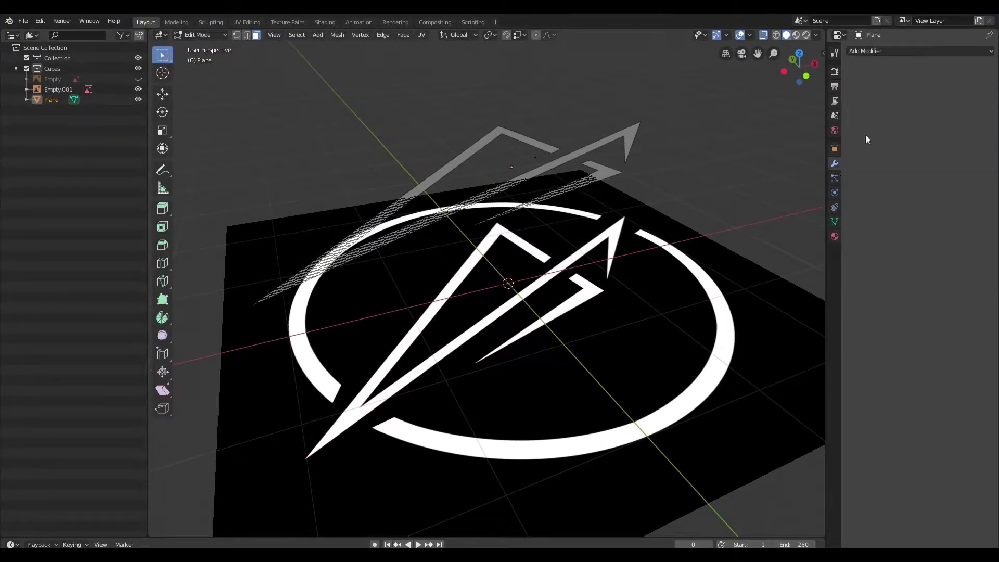
click(887, 51)
click(790, 210)
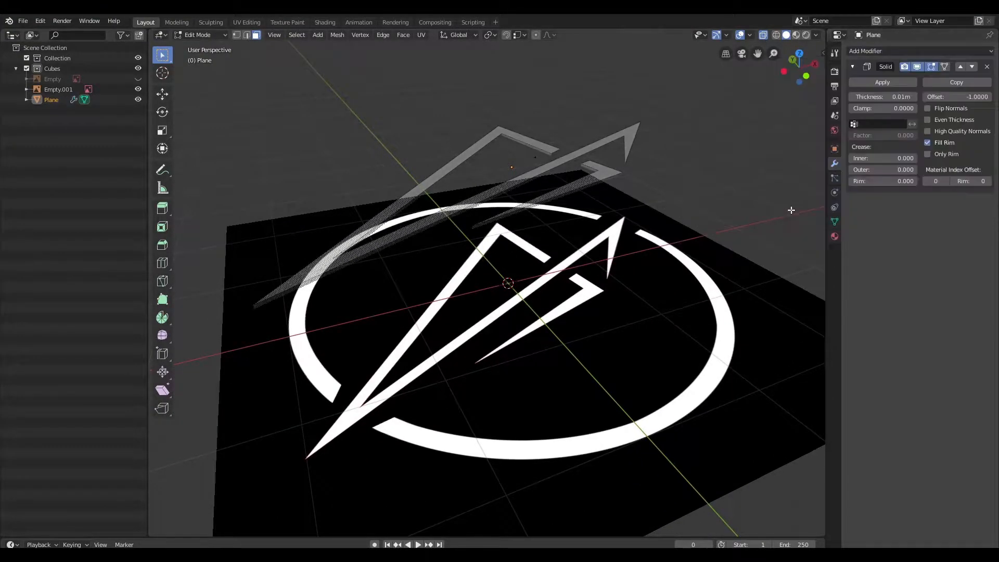
click(898, 99)
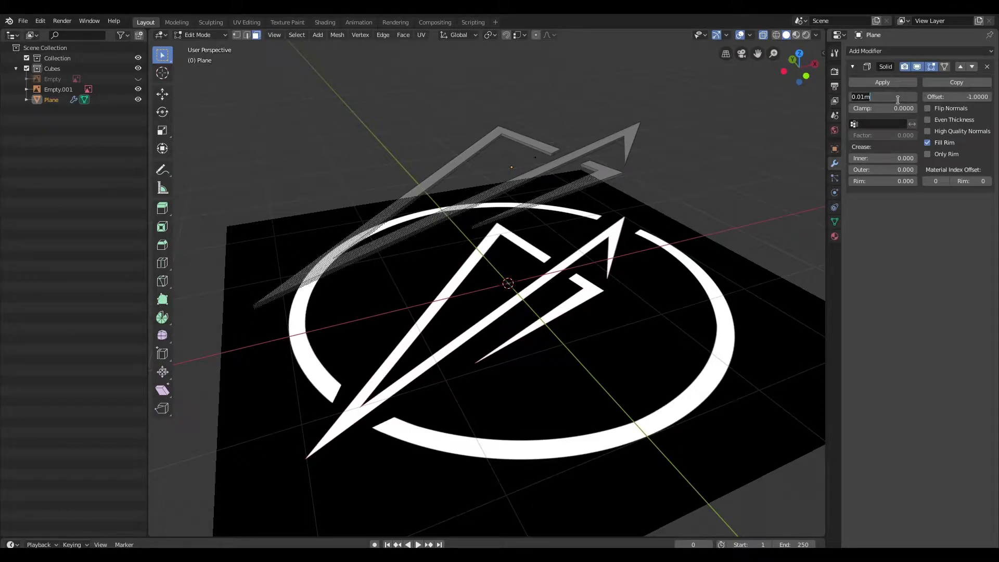
text(.05)
key(Return)
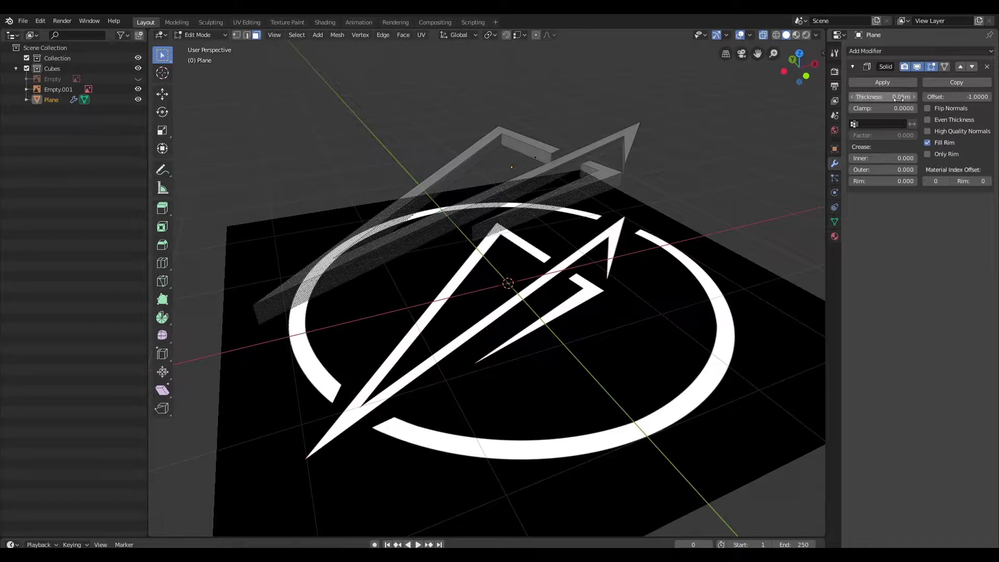
- Add a Bevel modifier to the logo mesh with a width of 0.002 m and 8 segments
click(899, 51)
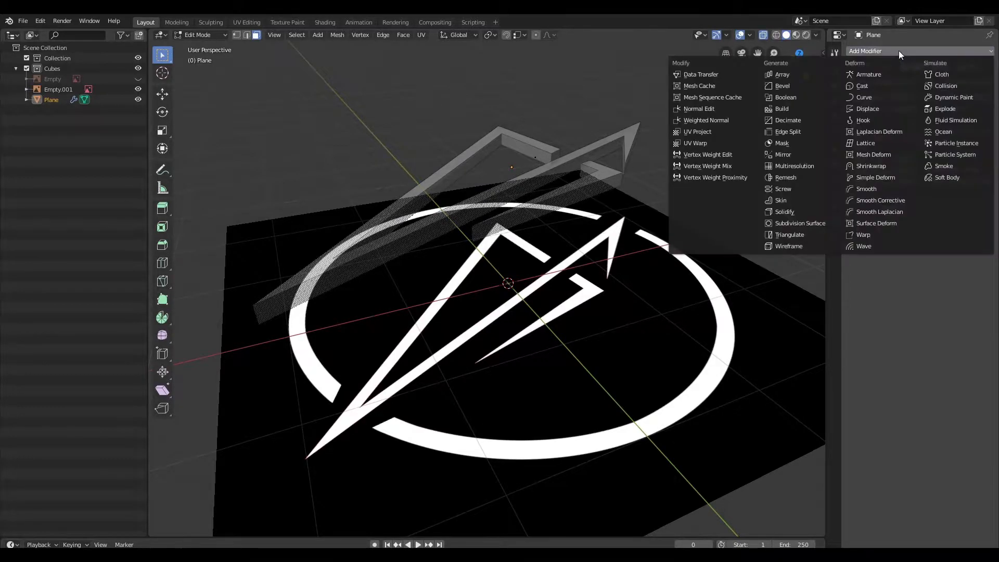
click(806, 88)
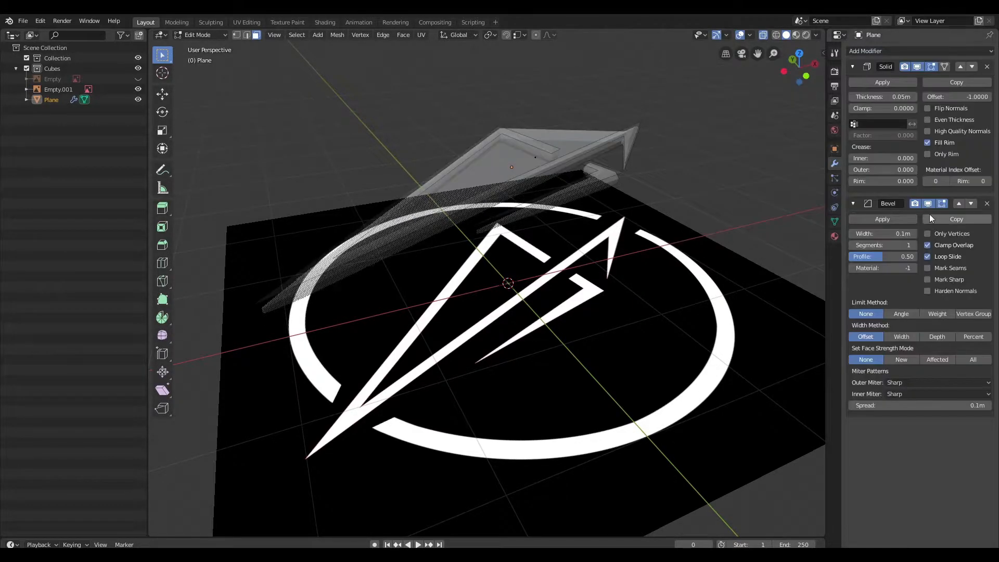
click(884, 234)
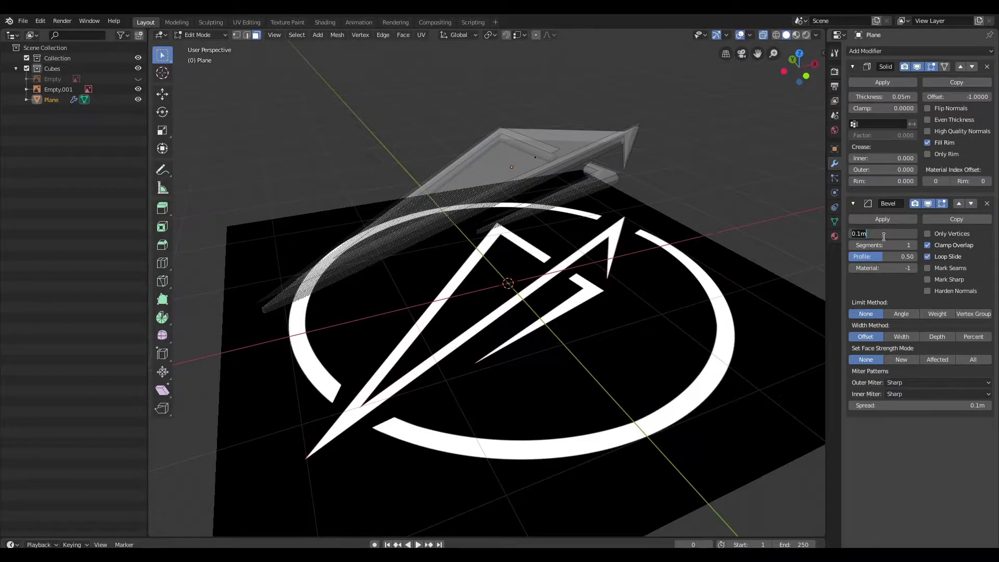
text(.002)
key(Return)
click(885, 243)
text(8)
key(Return)
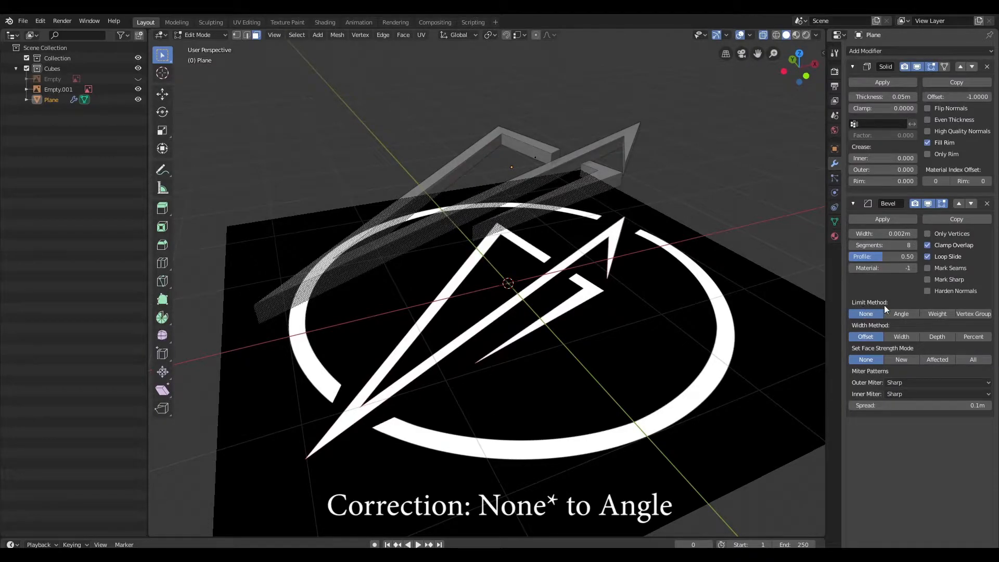
- Limit the bevel by Angle, set its outer miter to Arc, and enable Harden Normals with Auto Smooth at 30°
click(903, 316)
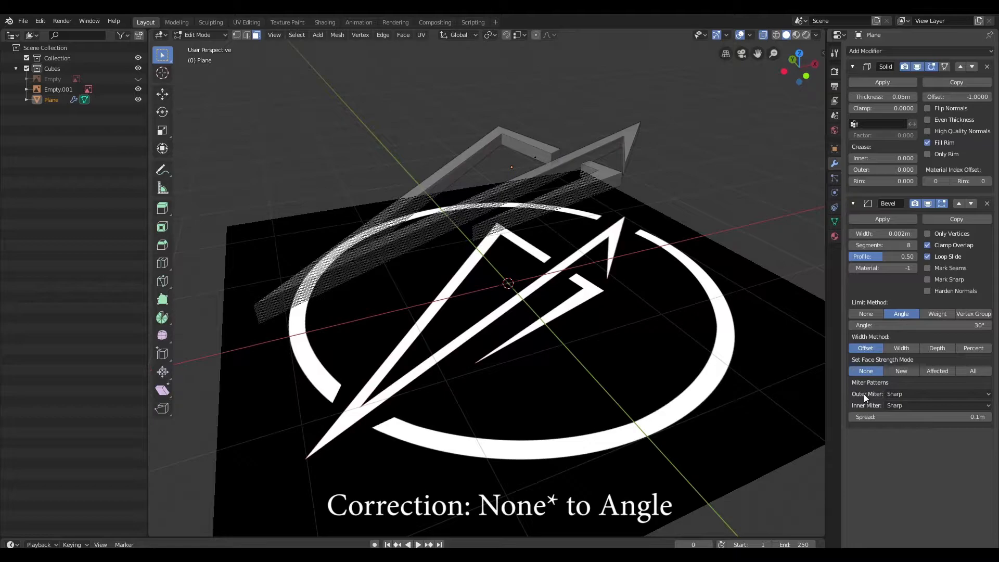
click(917, 396)
click(910, 428)
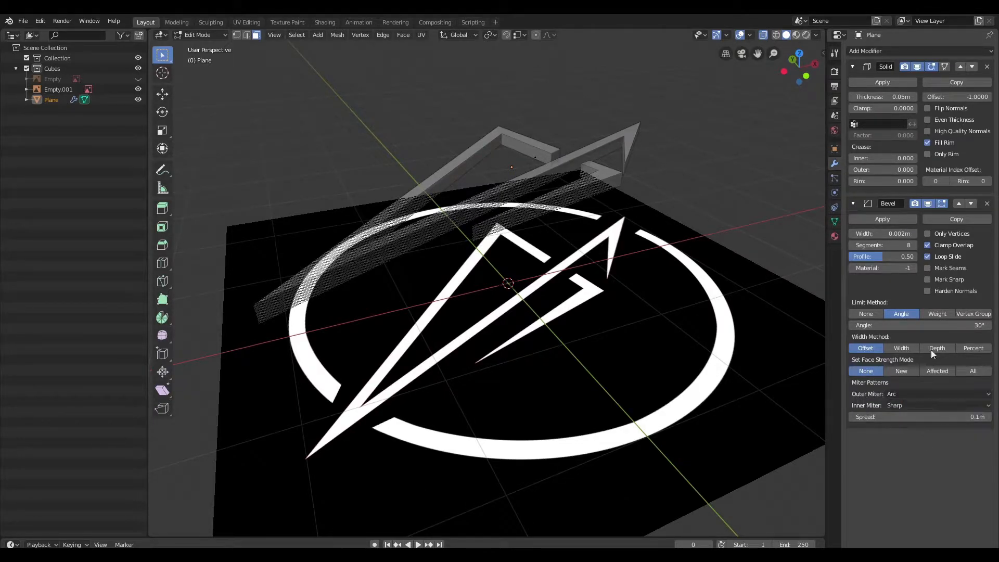
click(929, 292)
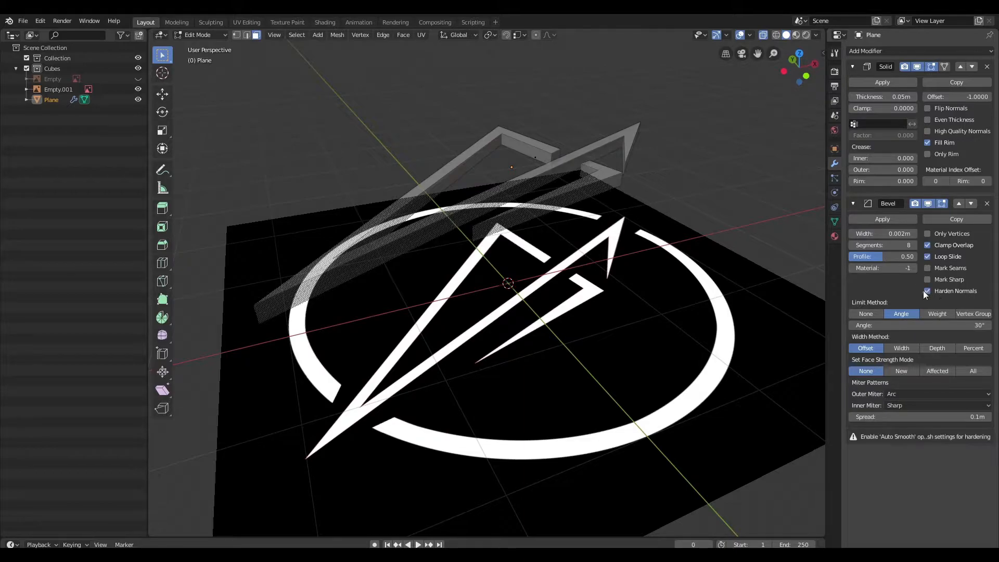
click(834, 223)
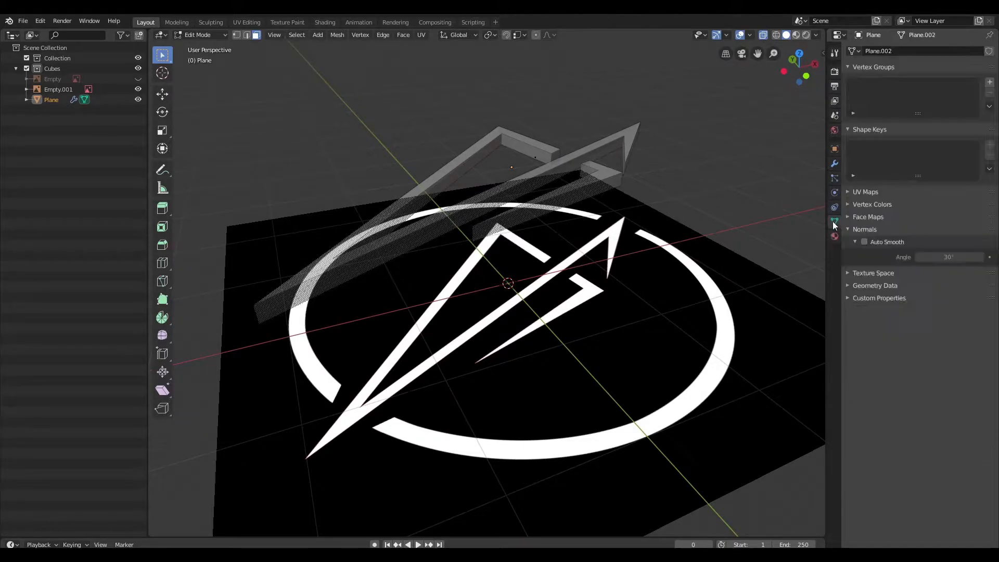
click(864, 242)
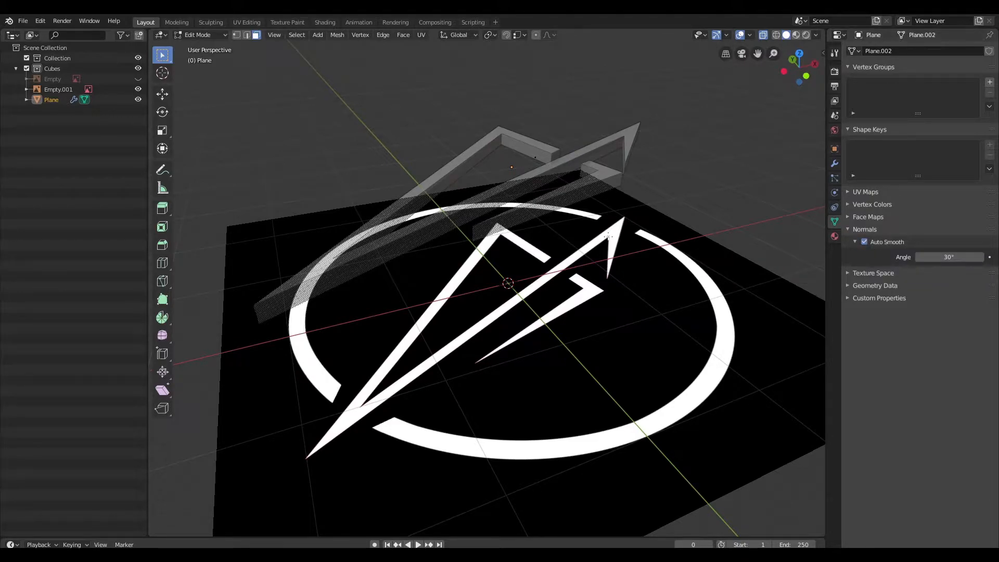
- Apply smooth shading to the logo mesh in Object Mode and deselect it
key(Tab)
click(624, 163)
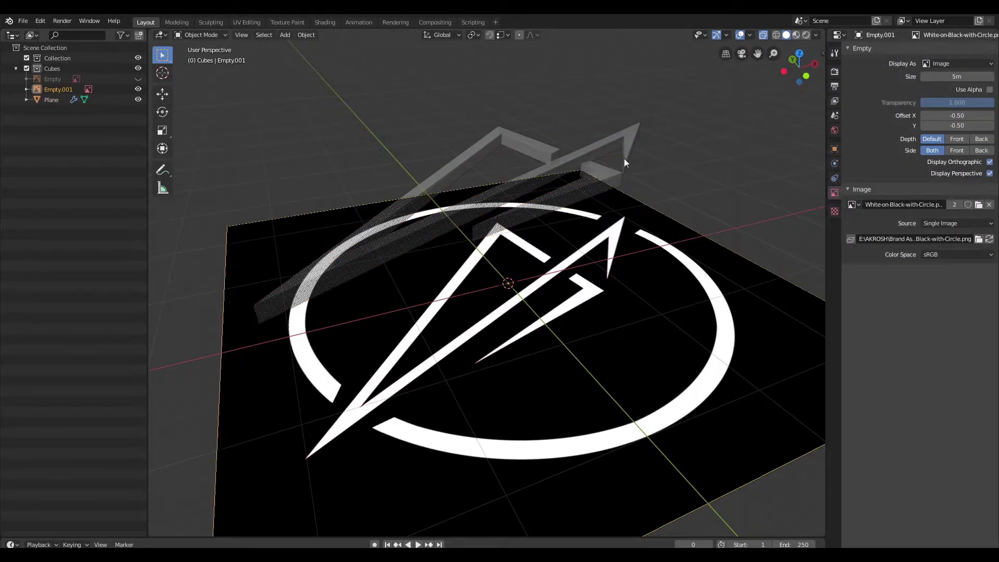
click(628, 136)
right_click(630, 136)
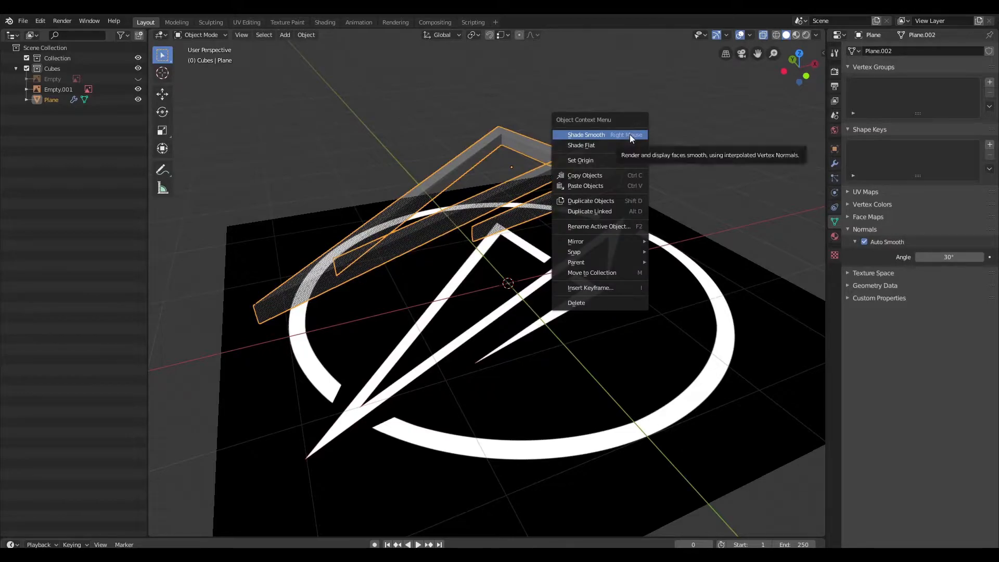
click(630, 134)
click(708, 149)
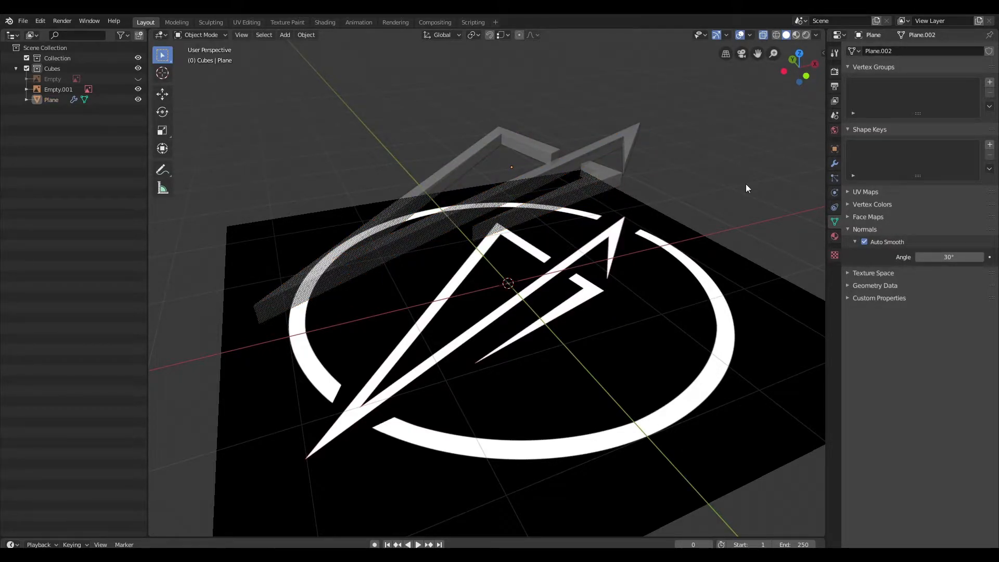
- Add a cylinder mesh with 80 vertices, 1 m radius and 2 m depth at the origin, and turn off X-ray
key(shift+a)
mouse_move(746, 185)
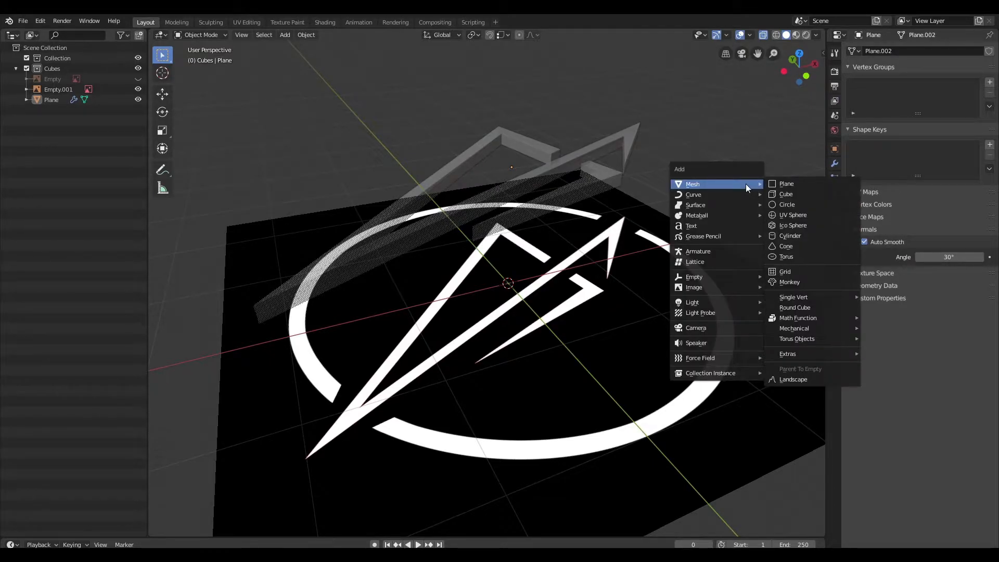
click(798, 236)
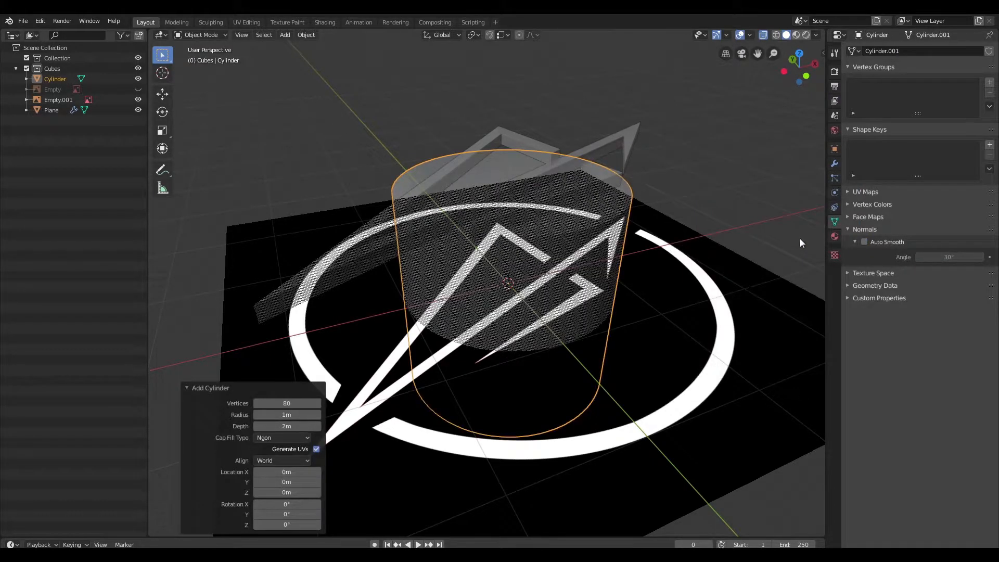
click(762, 37)
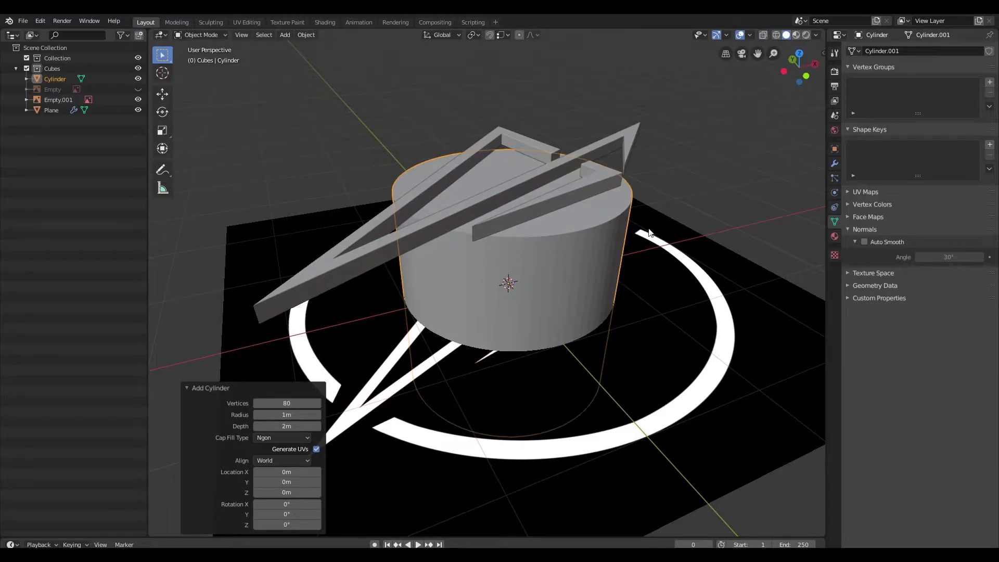
- Delete all of the cylinder's faces except its top cap in Edit Mode
key(Tab)
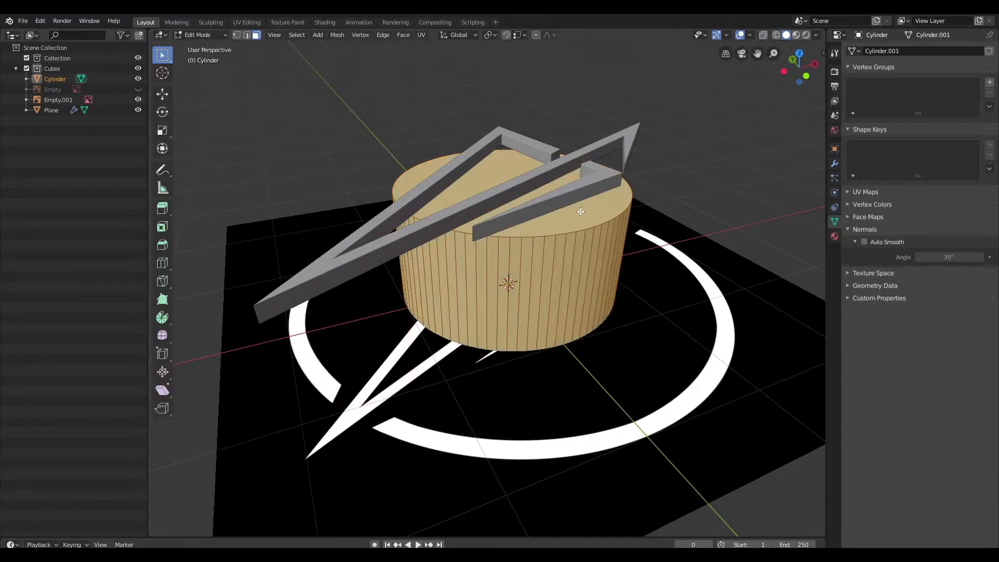
click(581, 211)
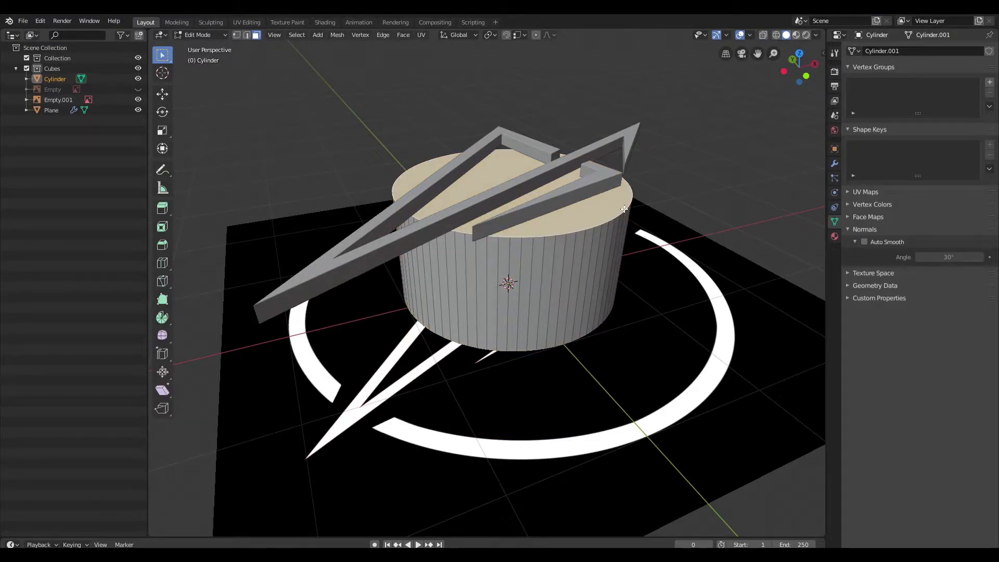
key(ctrl+i)
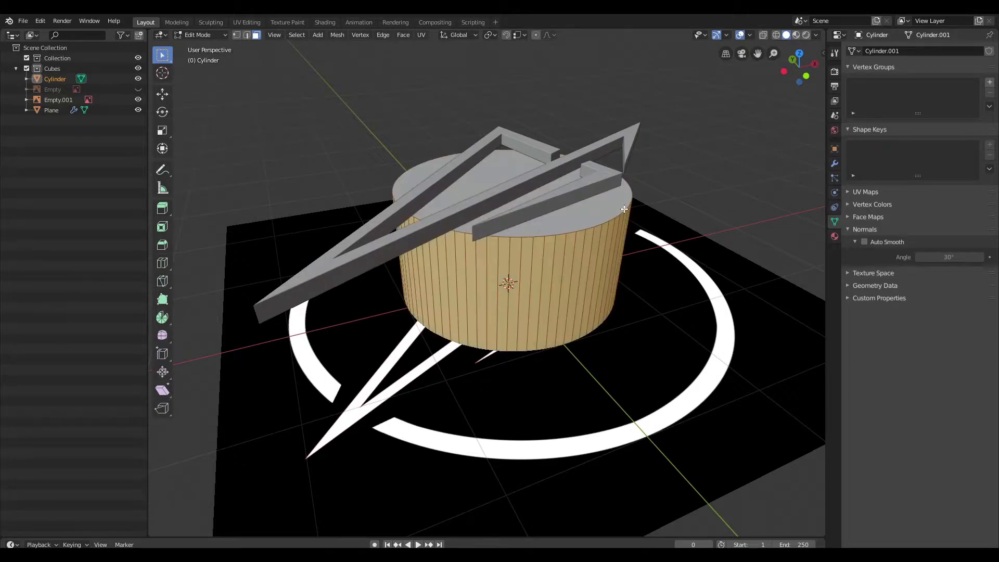
key(x)
click(734, 208)
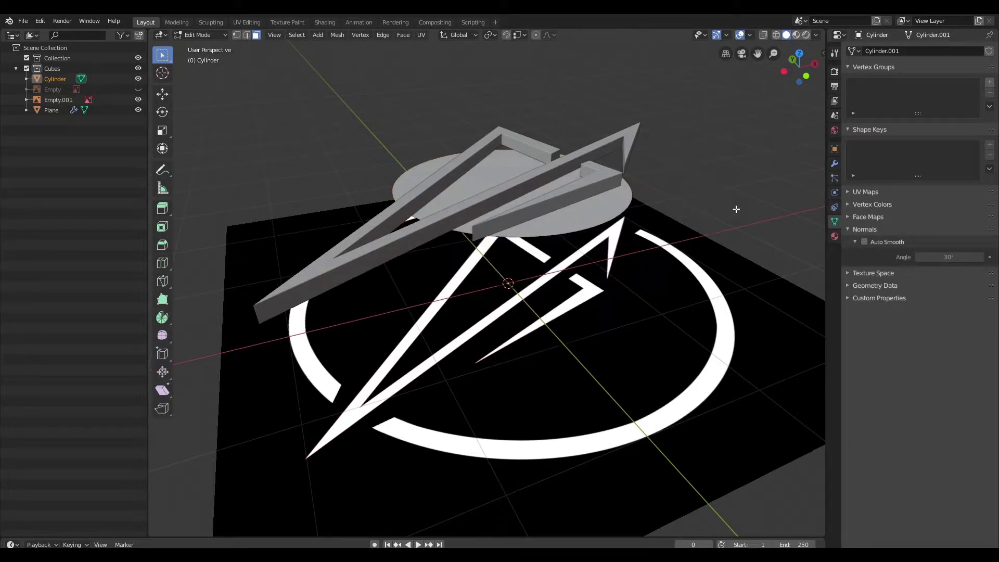
- Scale the disc by about 2.003 in top view to fit the reference ring's outer edge, and inset its face by about 0.1385 m
key(grave)
click(741, 100)
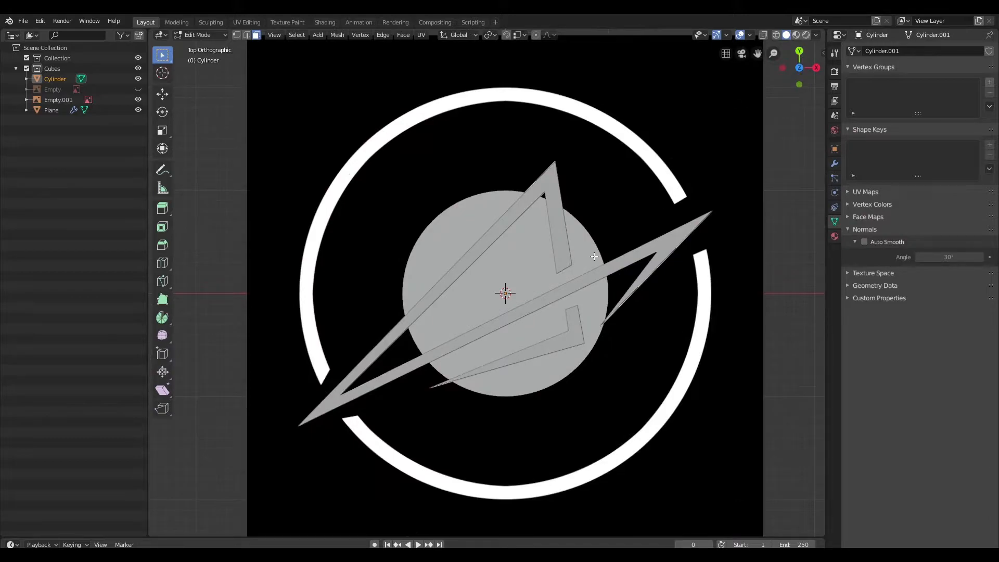
key(a)
click(763, 34)
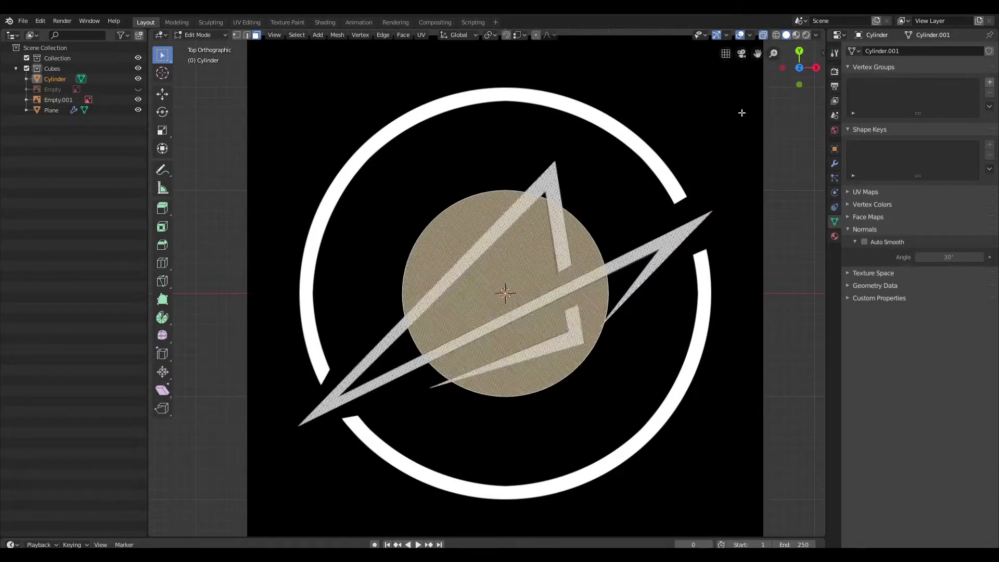
key(s)
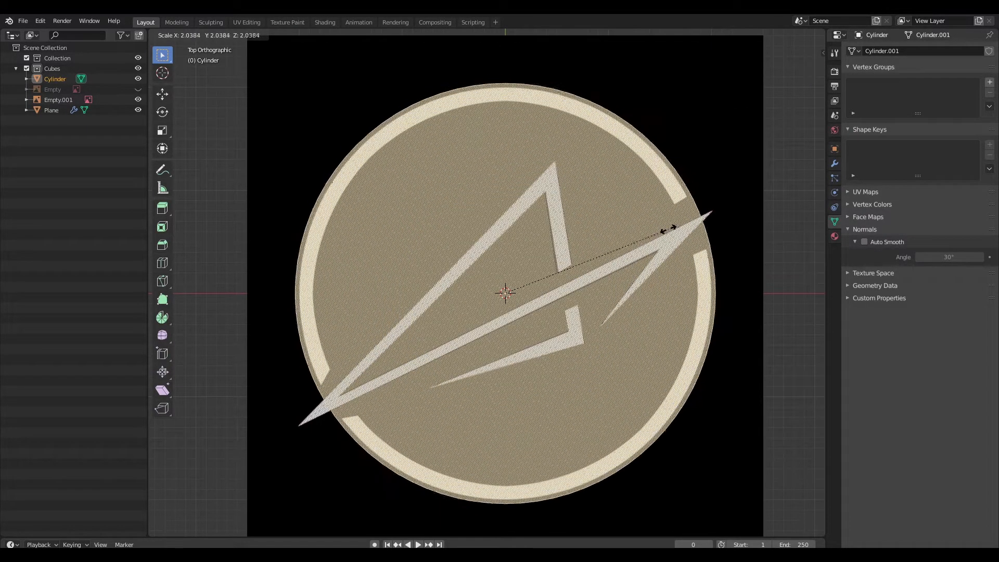
click(641, 232)
scroll(658, 235, up, 2)
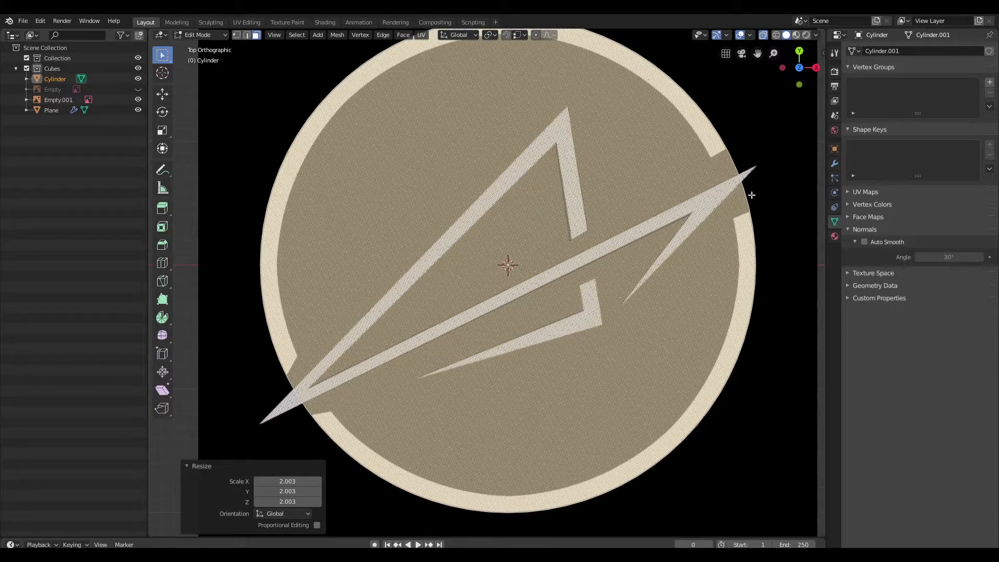
key(i)
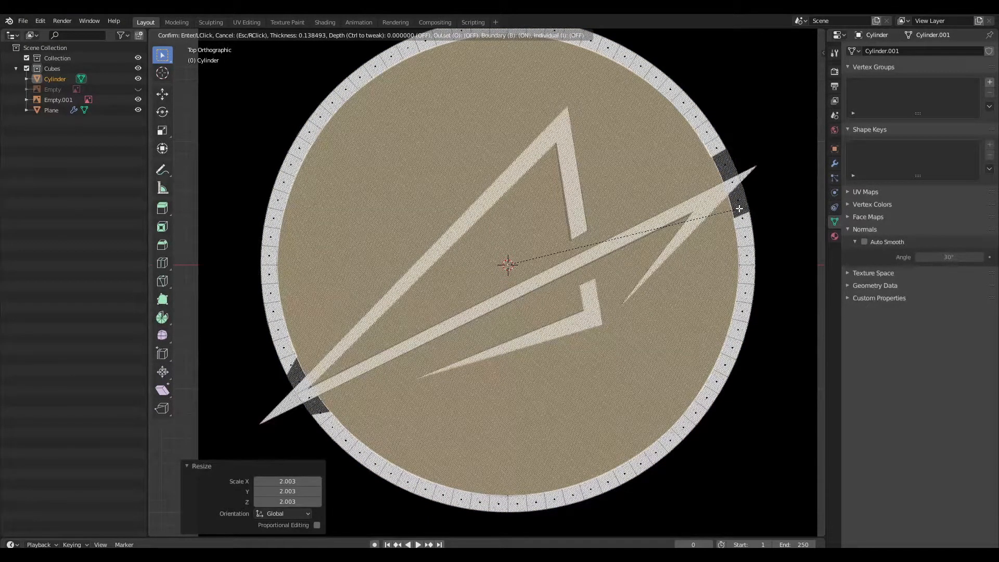
click(740, 208)
- Knife-cut across the ring band at both ends of the reference ring's upper-right gap
key(k)
click(734, 217)
click(750, 210)
key(e)
click(712, 157)
click(727, 148)
key(e)
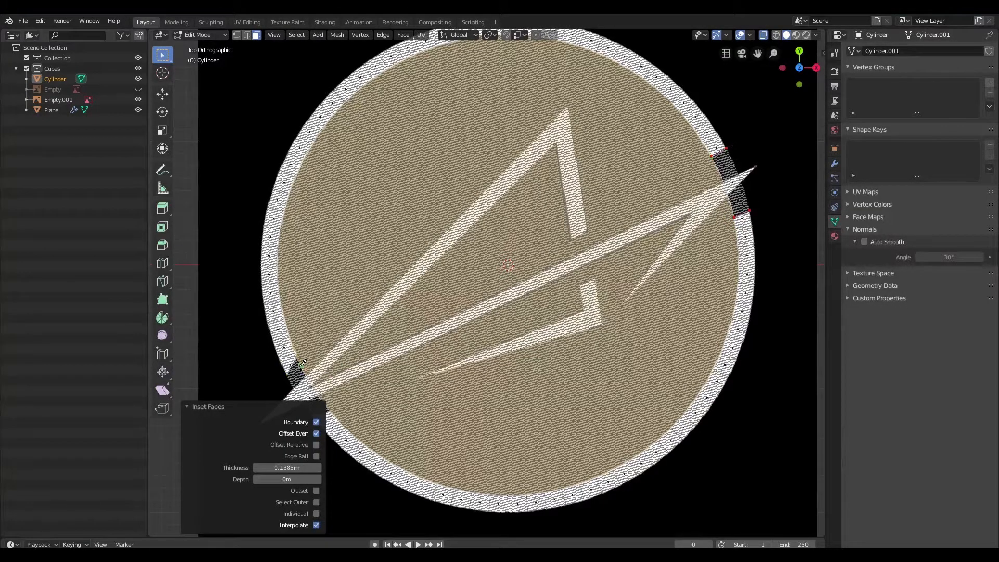
- Knife-cut across the ring band at both ends of the reference ring's lower-left gap and apply the cuts
shift+middle_drag(293, 370, 494, 315)
click(512, 359)
click(541, 353)
key(e)
click(498, 302)
click(474, 346)
key(Return)
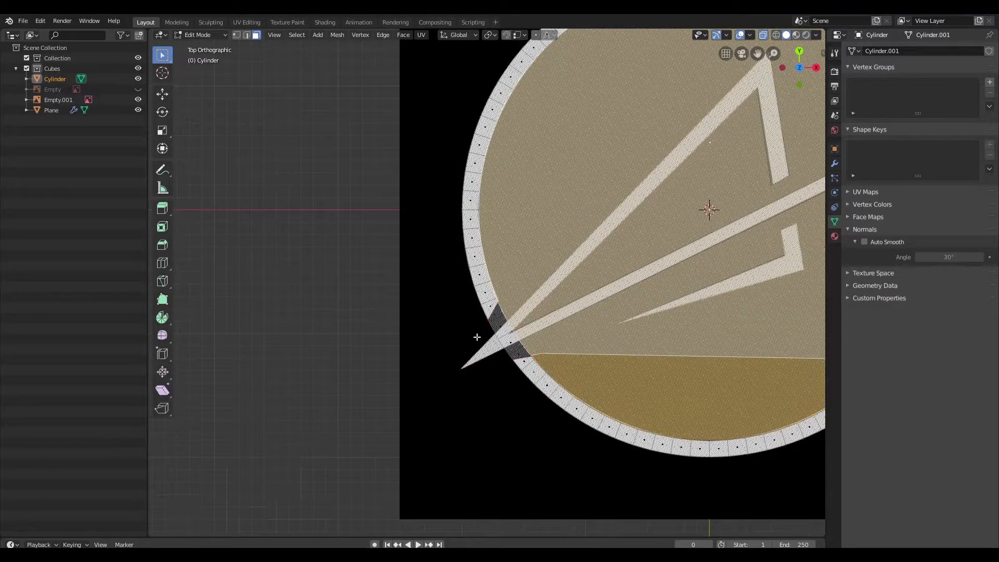
- Delete the inner disc faces and the ring faces inside both gaps, leaving two separate arcs
shift+middle_drag(563, 345, 465, 369)
scroll(572, 331, down, 1)
shift+middle_drag(573, 328, 561, 334)
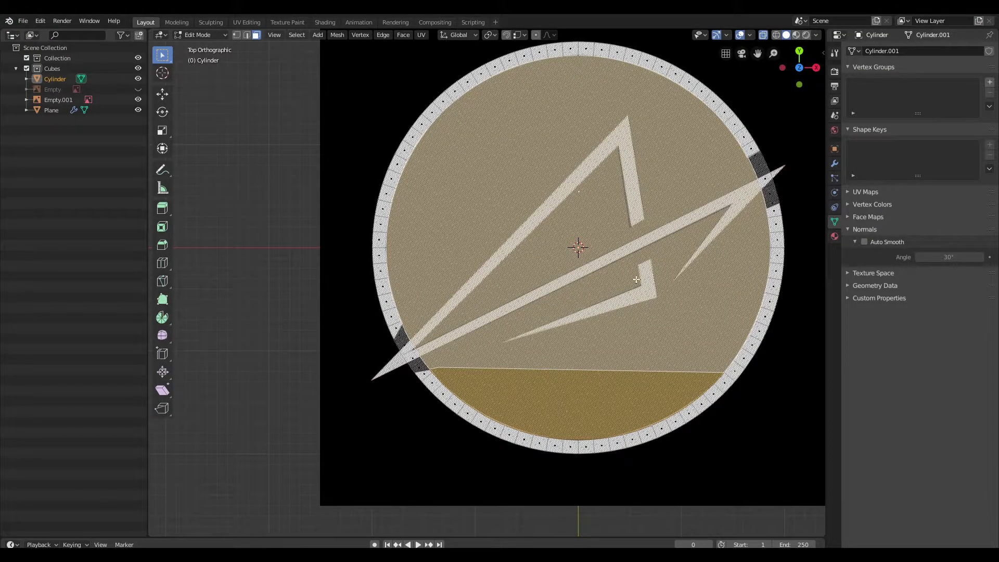
scroll(742, 186, up, 2)
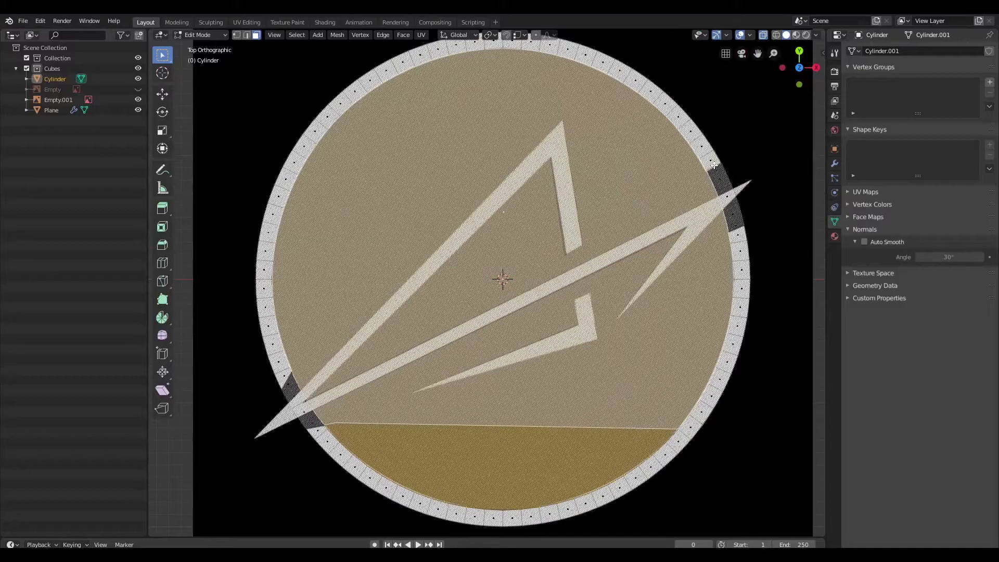
shift+drag(725, 184, 742, 230)
scroll(489, 284, down, 2)
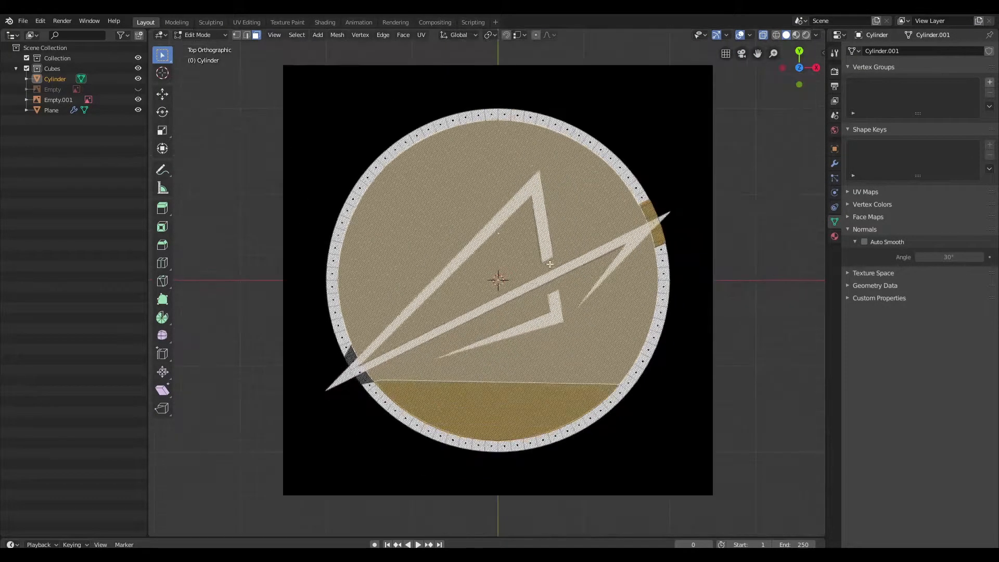
shift+middle_drag(346, 367, 454, 301)
scroll(454, 301, up, 2)
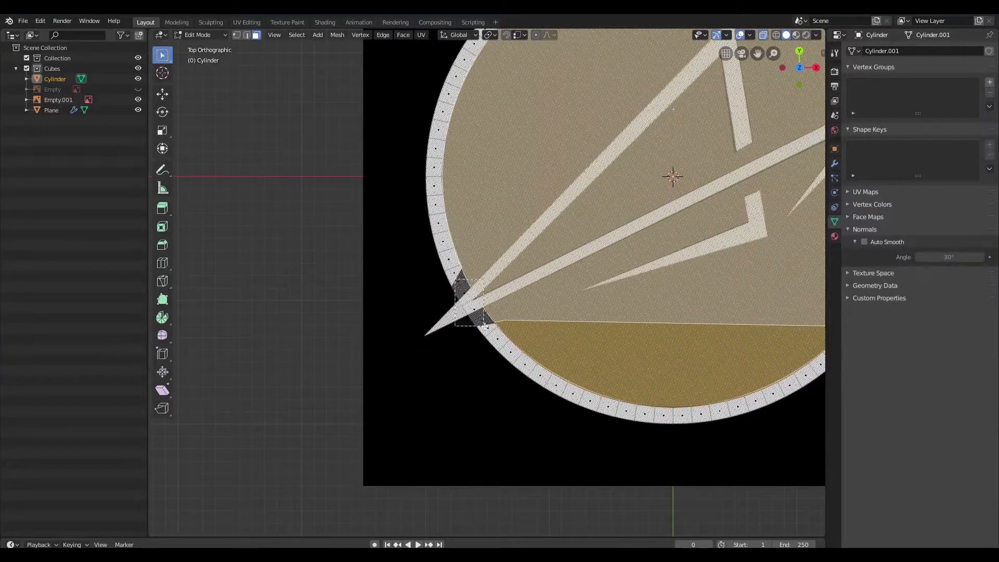
shift+click(460, 287)
key(x)
key(f)
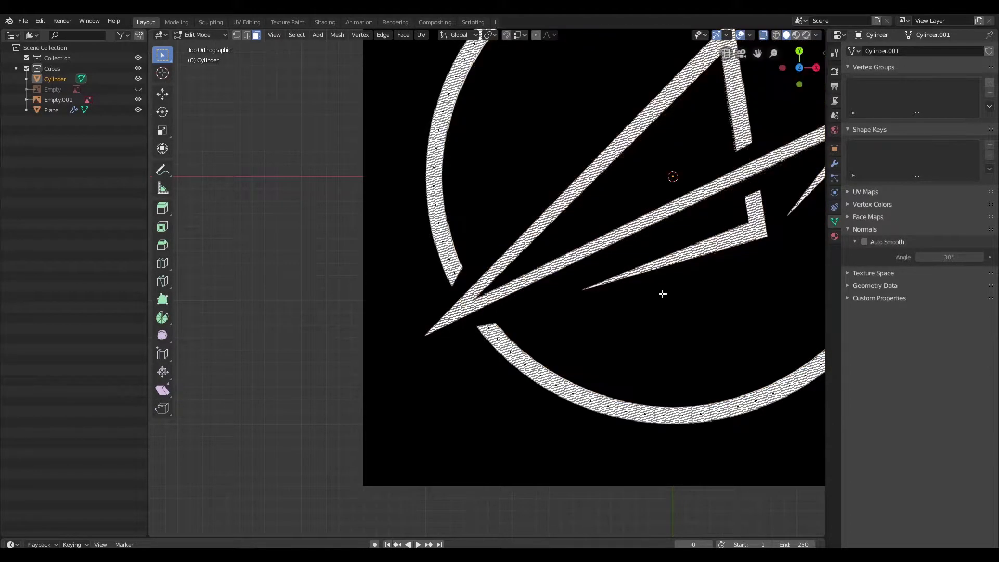
- Return the ring to Object Mode and hide the Empty.001 reference image
scroll(606, 301, down, 4)
shift+middle_drag(682, 297, 625, 227)
scroll(696, 239, up, 3)
key(Tab)
scroll(692, 260, up, 2)
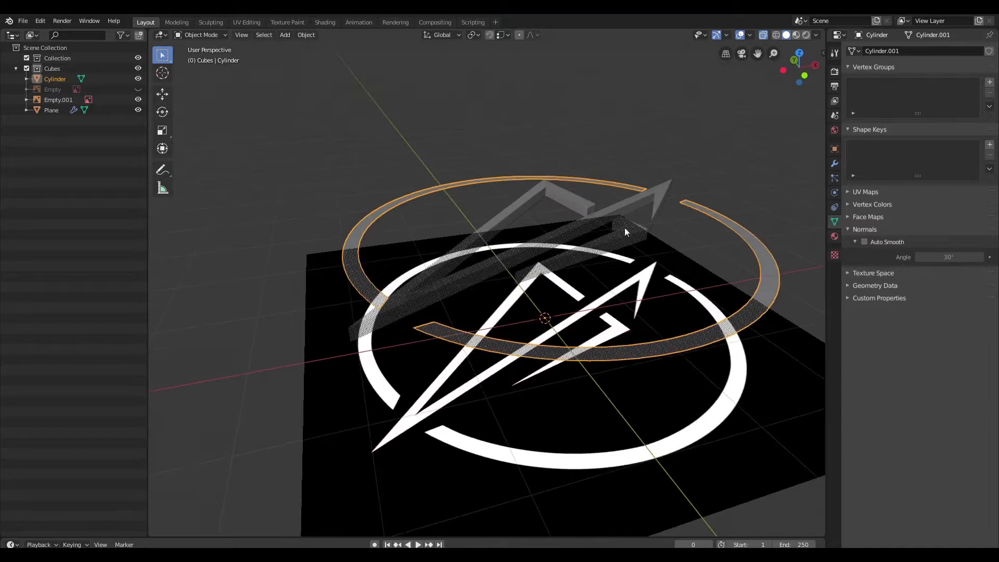
middle_drag(676, 193, 654, 192)
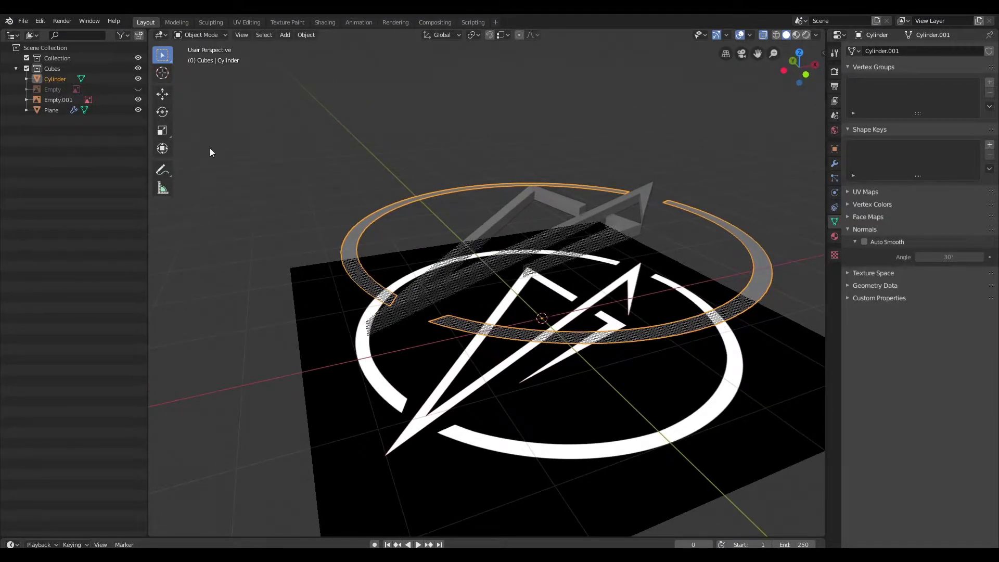
click(138, 99)
- Disable the viewport display of the arrow mesh's Solidify and Bevel modifiers
click(646, 201)
middle_drag(645, 202, 680, 255)
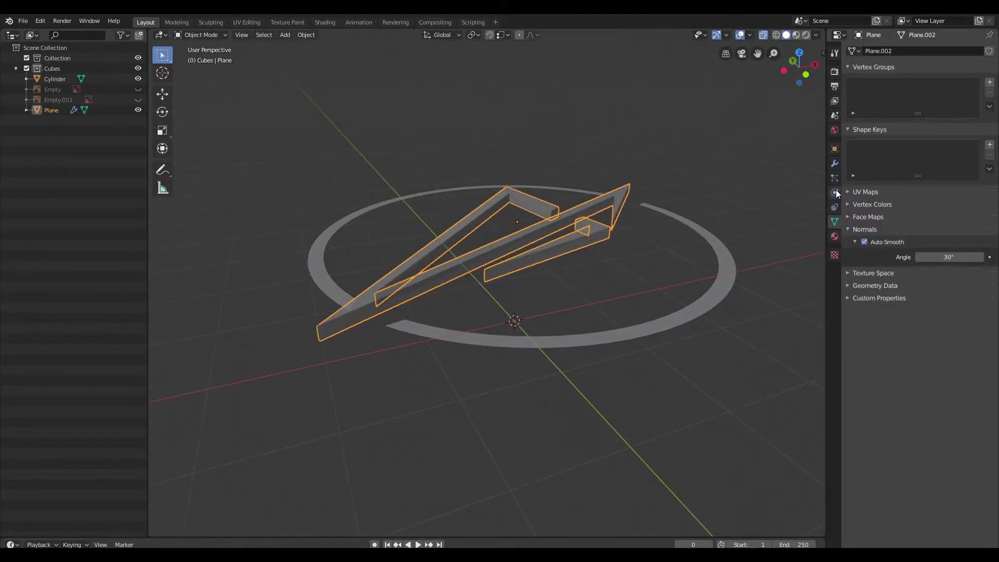
click(836, 164)
click(917, 66)
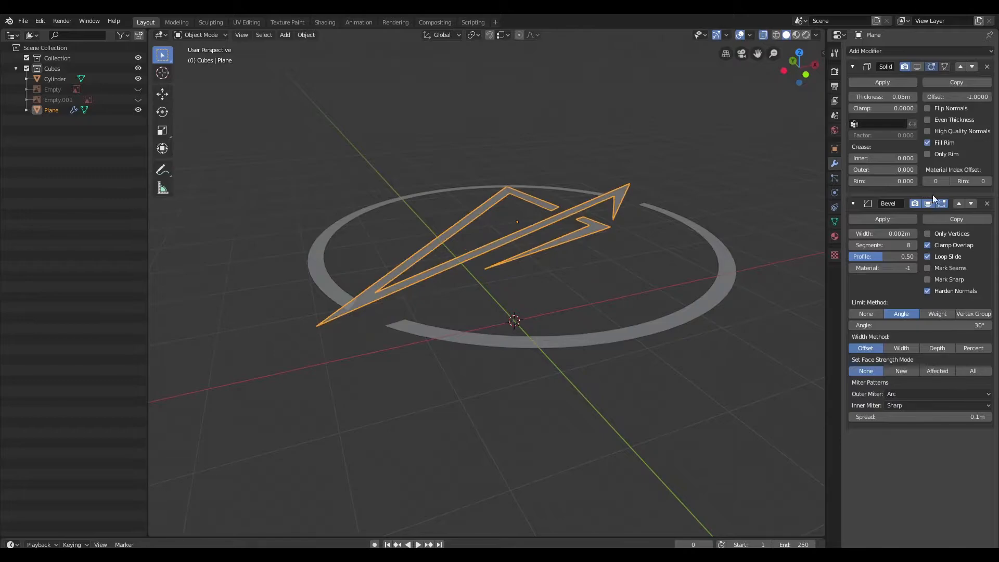
- Enable snapping to vertices and move the arrow mesh about -0.148 m along Z to the ring's level
middle_drag(645, 239, 633, 232)
click(488, 34)
click(504, 35)
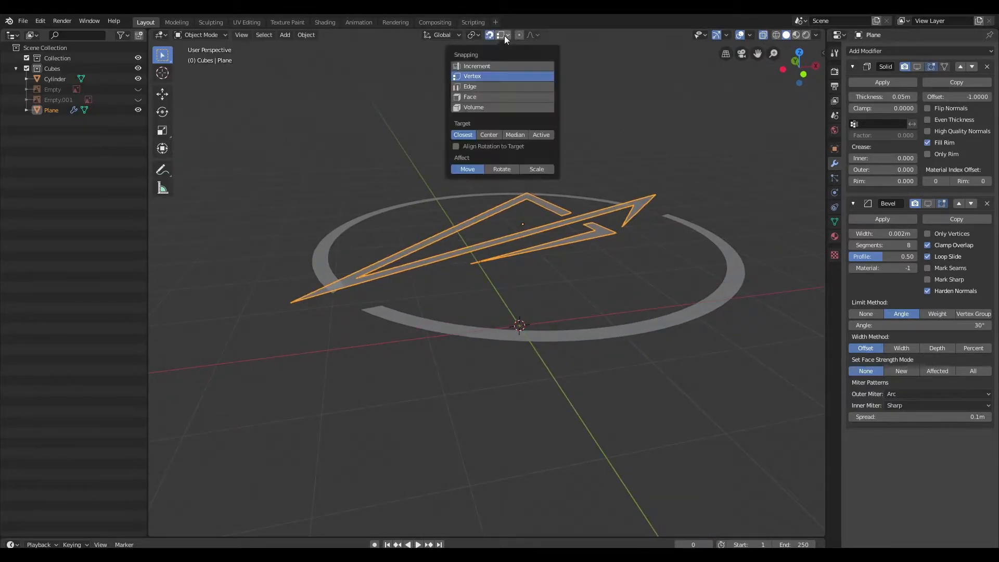
middle_drag(714, 170, 680, 231)
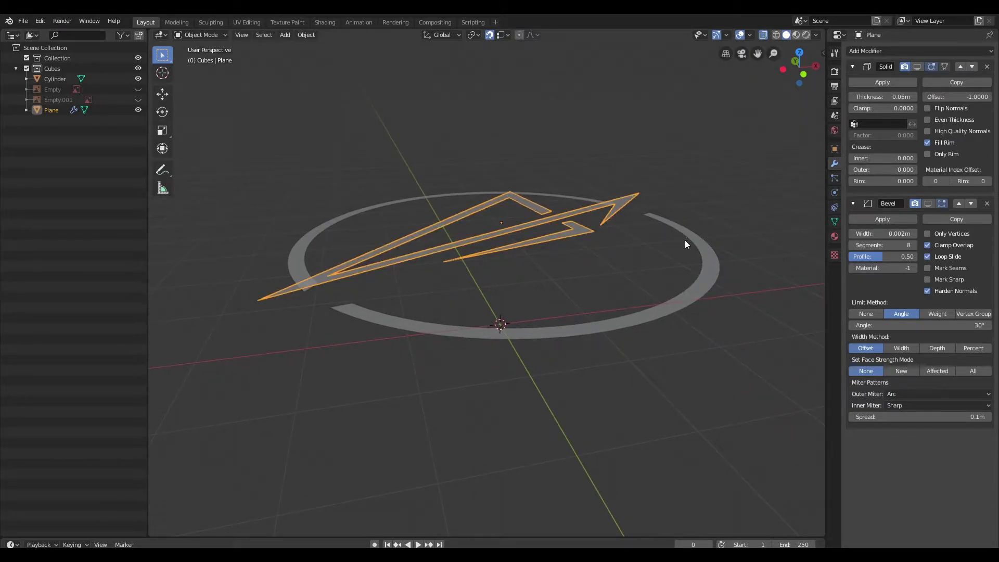
key(g)
key(z)
click(686, 241)
scroll(682, 196, up, 2)
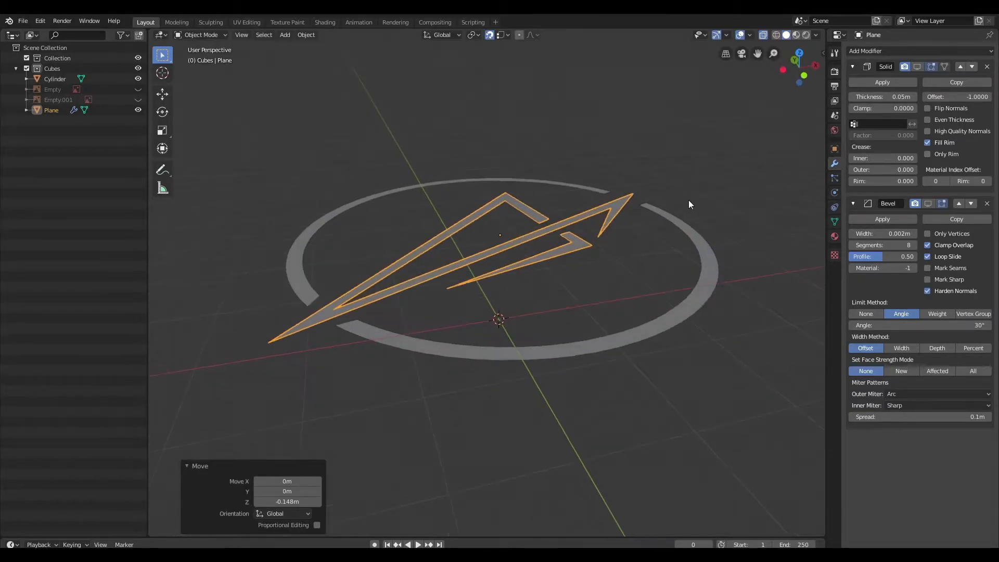
scroll(688, 200, up, 1)
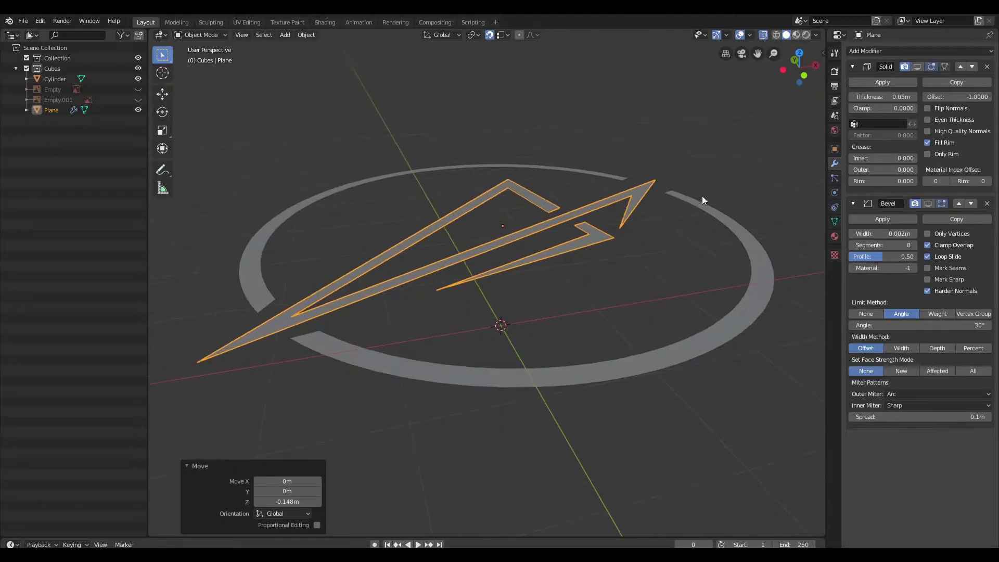
- Re-enable the viewport display of the arrow mesh's Solidify and Bevel modifiers
click(917, 68)
click(930, 204)
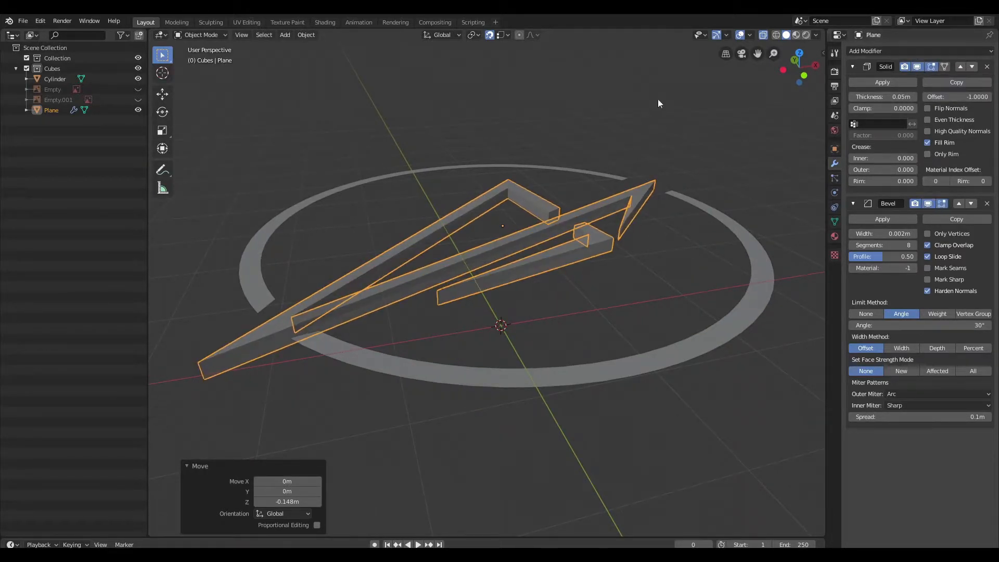
middle_drag(679, 141, 711, 142)
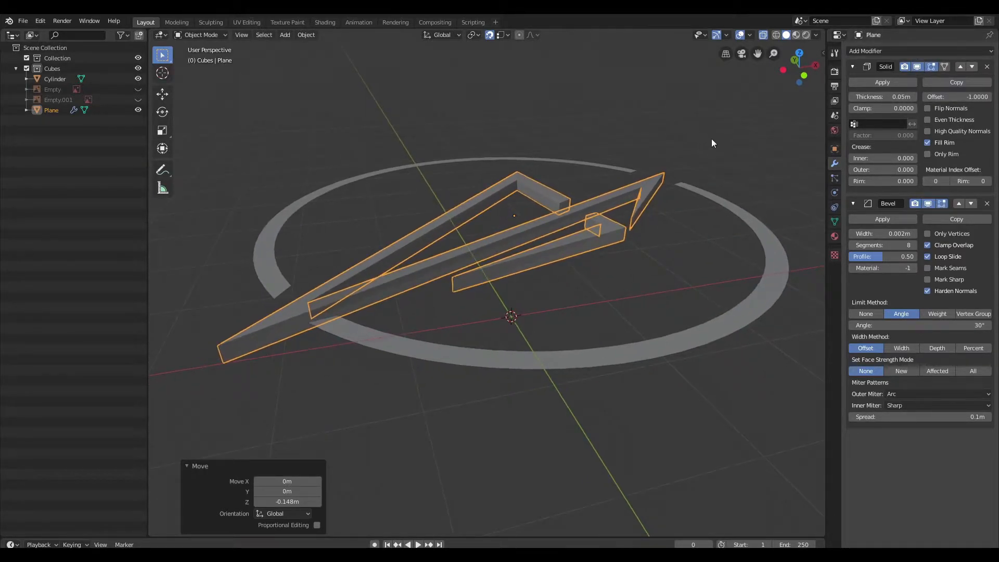
- Link the arrow mesh's modifiers to the ring with the arrow mesh as the active object, and deselect both
click(768, 240)
shift+click(651, 193)
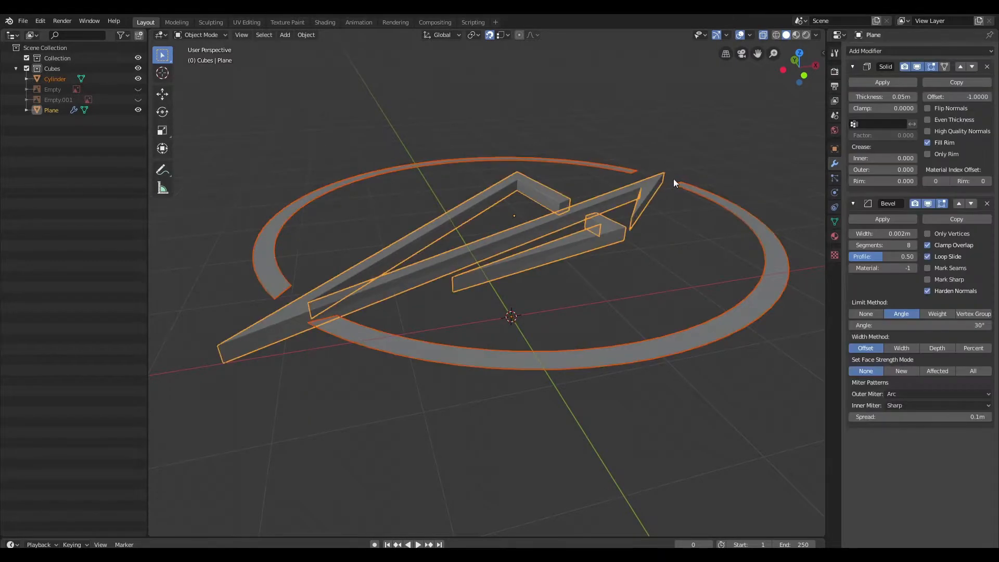
click(310, 36)
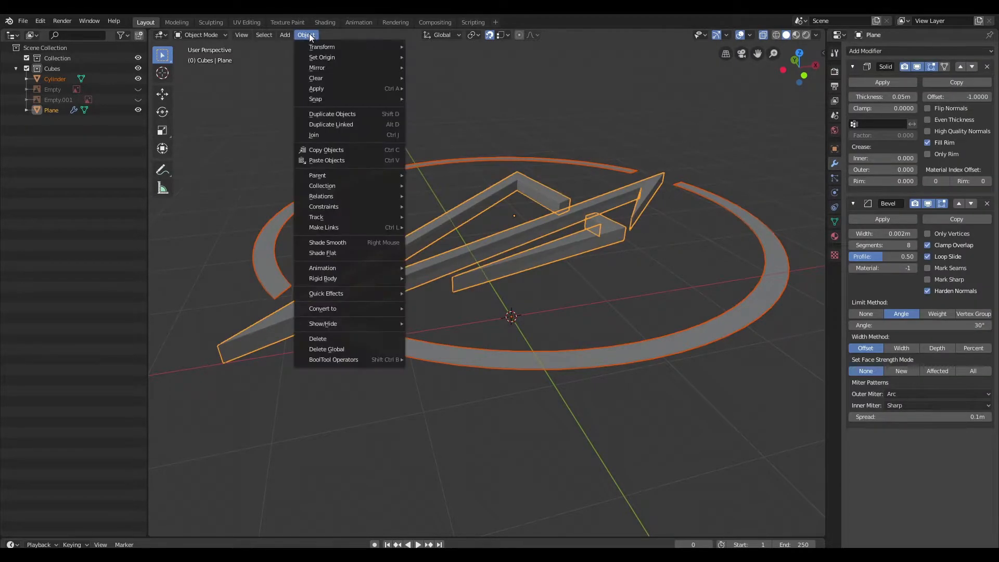
mouse_move(361, 227)
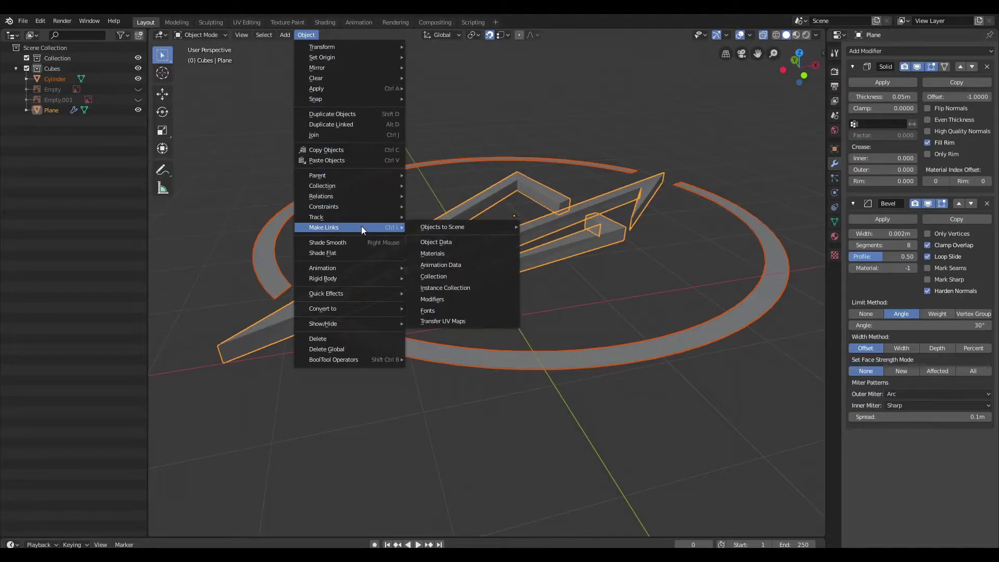
click(446, 299)
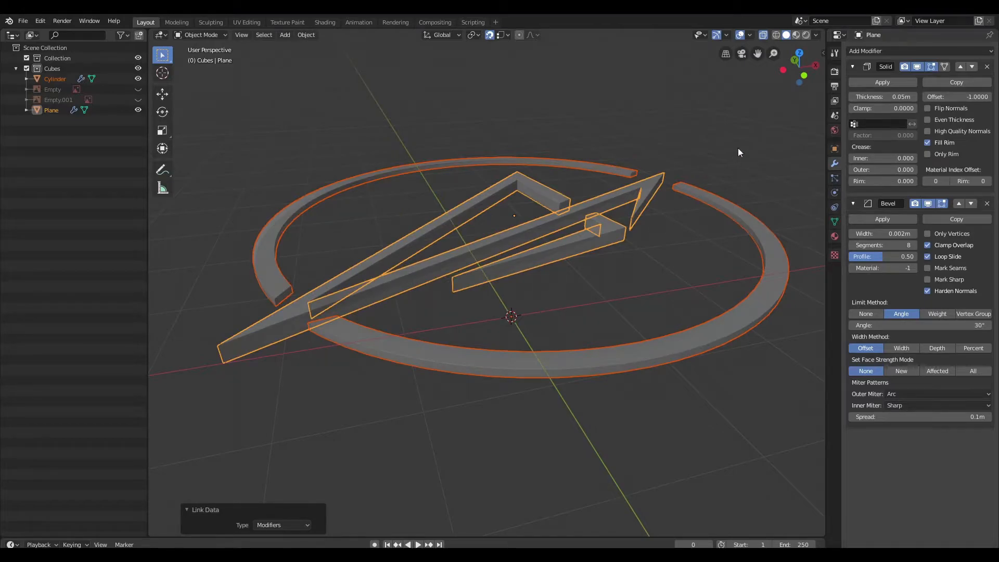
key(alt+a)
- Shade the ring smooth, enable its Auto Smooth normals at 30°, and deselect it
scroll(705, 222, down, 2)
click(722, 277)
right_click(723, 277)
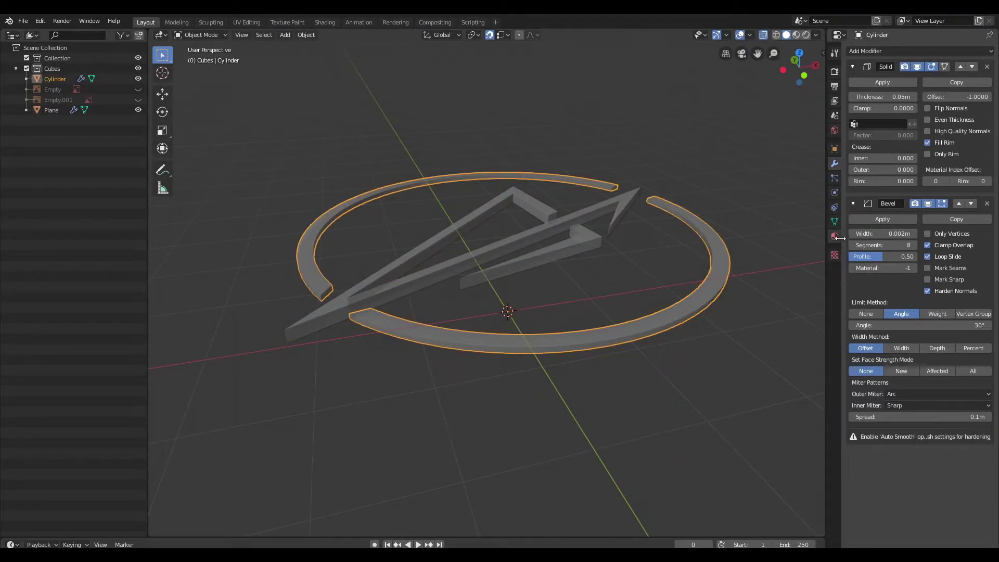
click(835, 223)
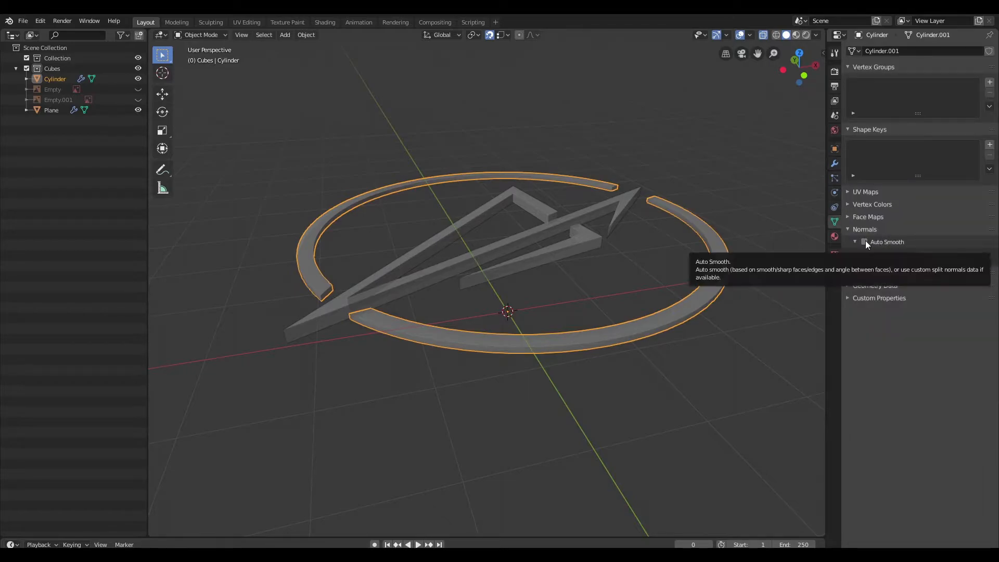
click(865, 242)
click(731, 177)
- Turn off X-ray and show the finished logo in a maximized viewport with material preview shading
middle_drag(656, 182, 611, 207)
scroll(611, 207, up, 1)
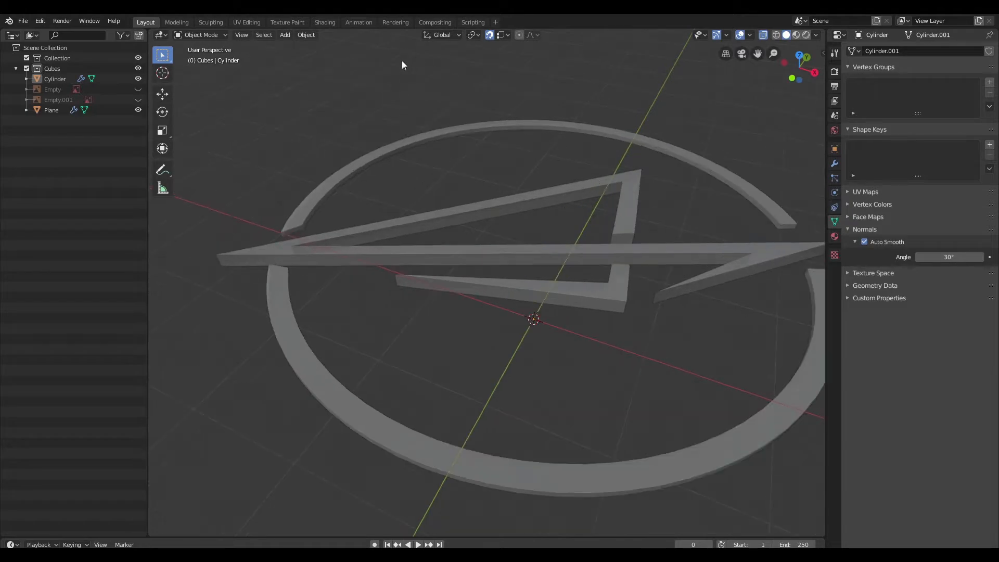
click(760, 36)
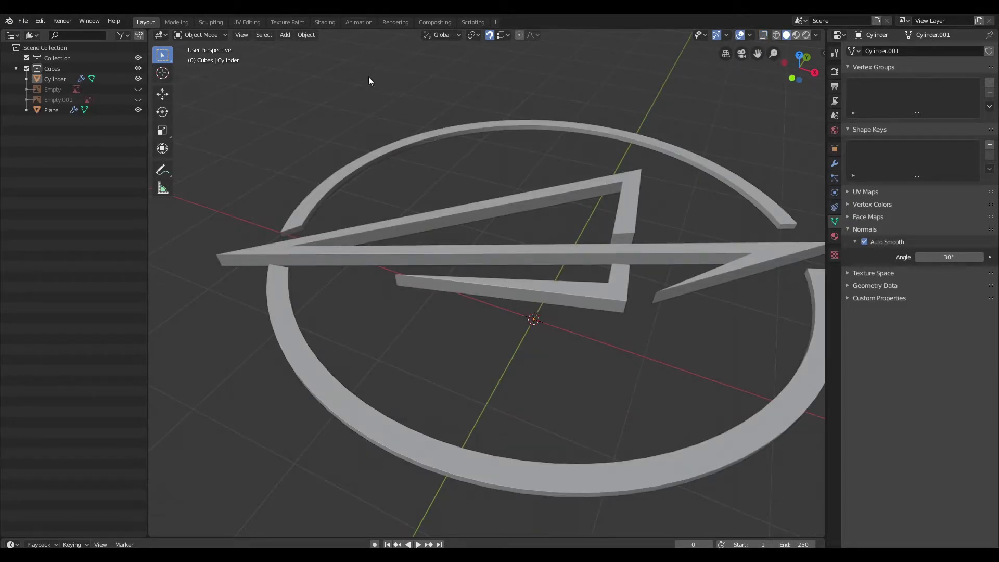
click(317, 21)
key(ctrl+space)
scroll(500, 219, up, 10)
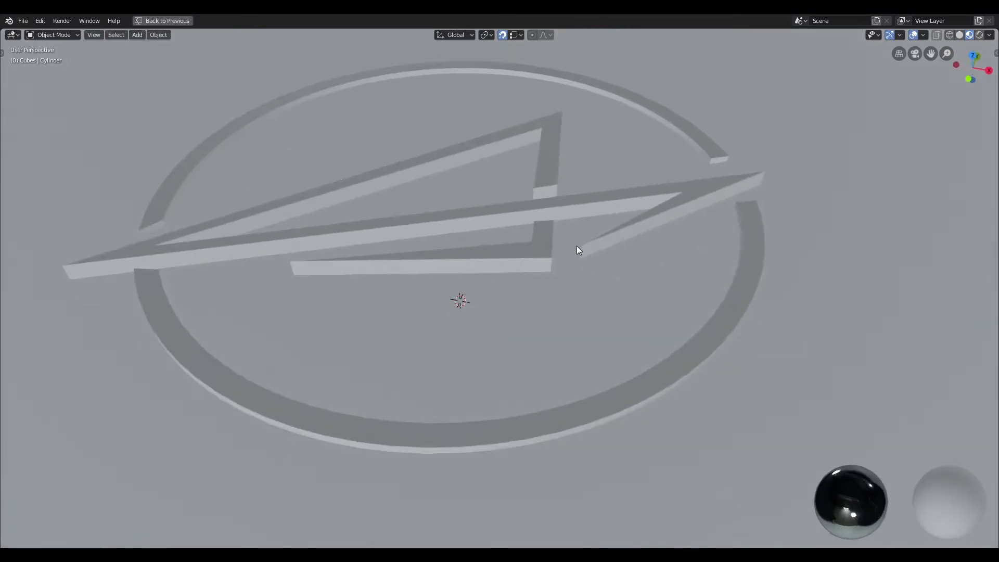
- Restore the full Shading layout from the maximized viewport and create a new material for the arrow mesh
scroll(576, 246, down, 2)
key(ctrl+space)
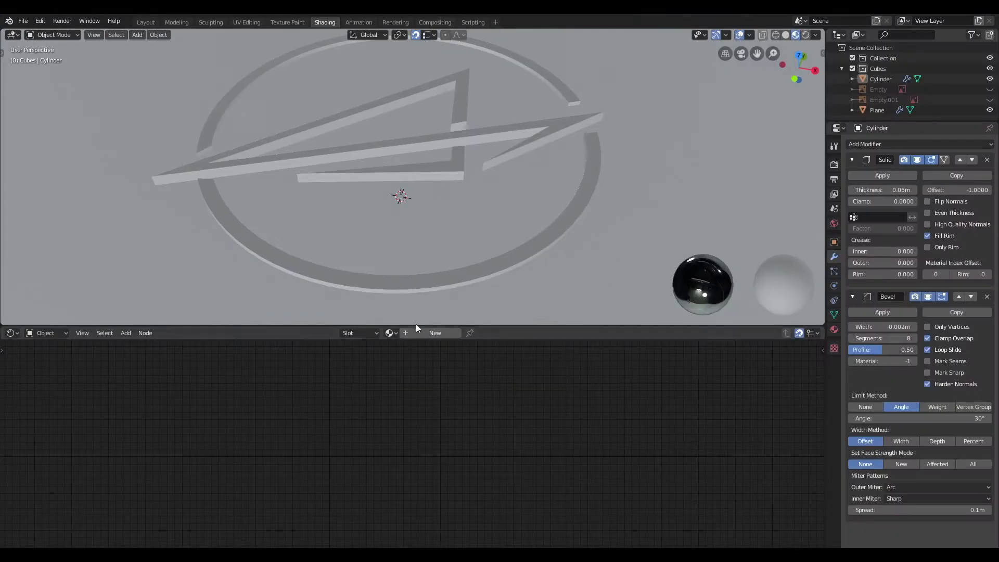
click(532, 135)
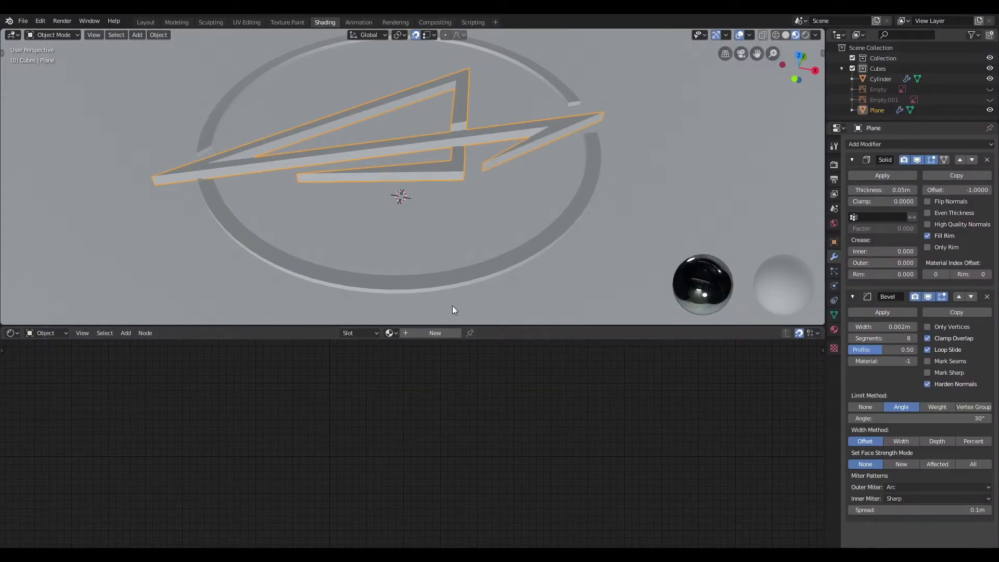
click(437, 333)
- Assign the existing material named Material to the ring, and replace the arrow mesh's material with it
click(515, 257)
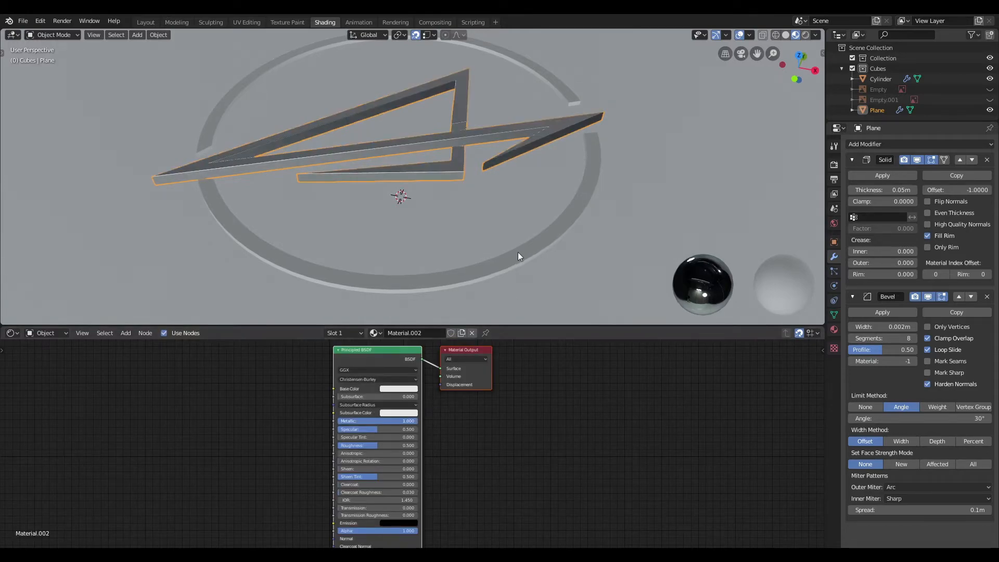
click(389, 333)
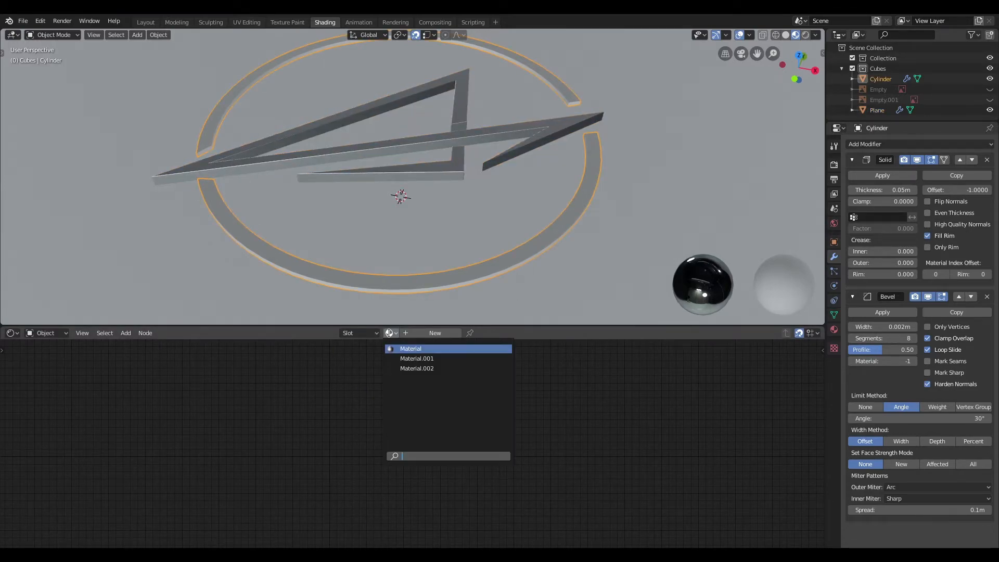
click(416, 348)
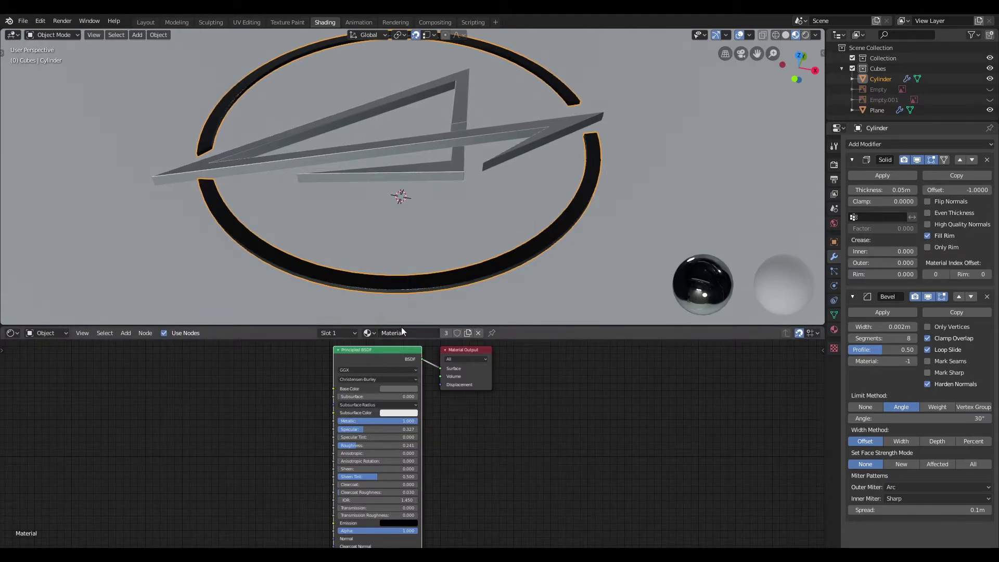
click(468, 170)
click(374, 333)
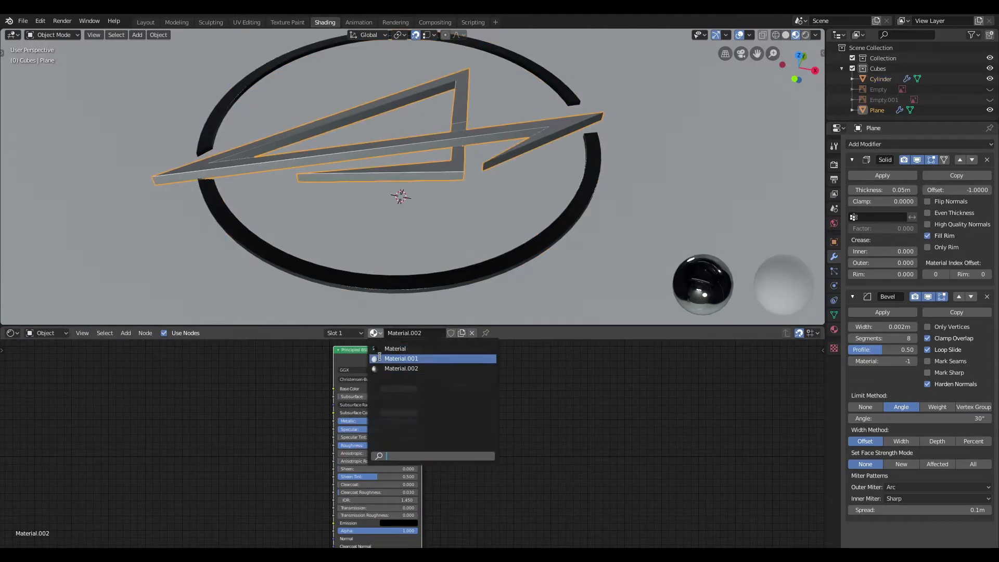
click(396, 356)
- Select the ring and arrow mesh together and rotate them 90° about the global X axis
click(683, 202)
scroll(518, 189, down, 2)
drag(352, 116, 555, 221)
shift+middle_drag(554, 220, 571, 242)
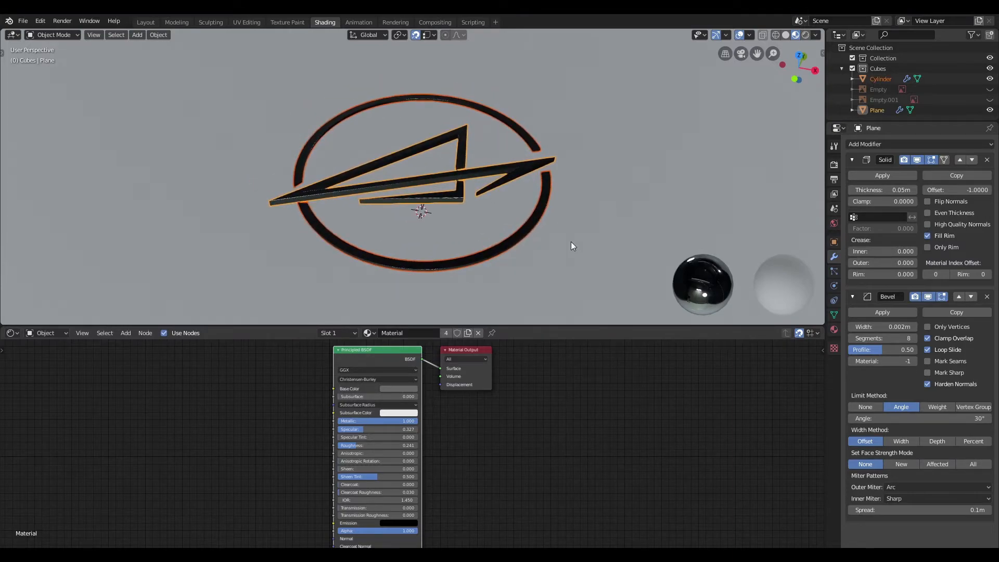
text(rx90)
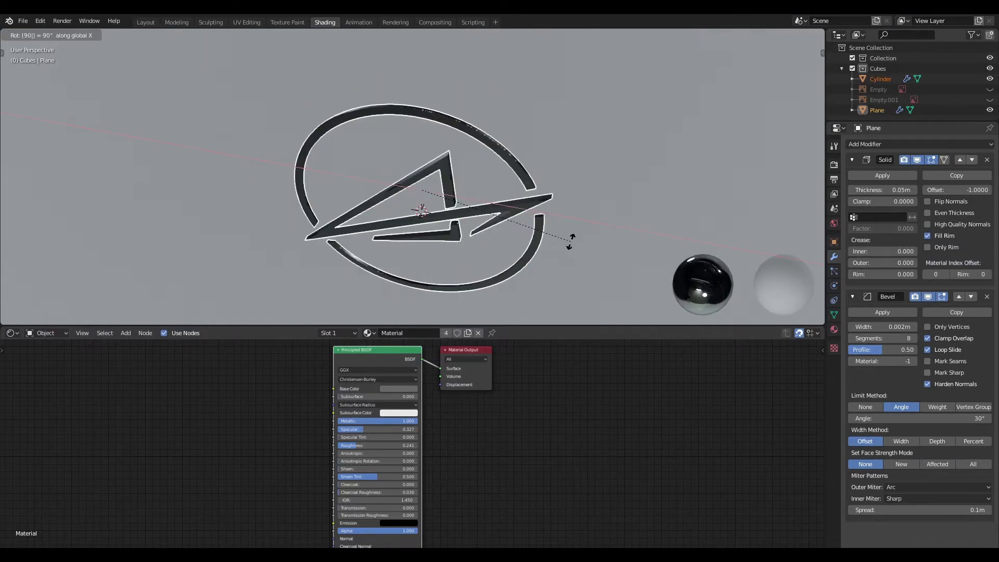
key(Return)
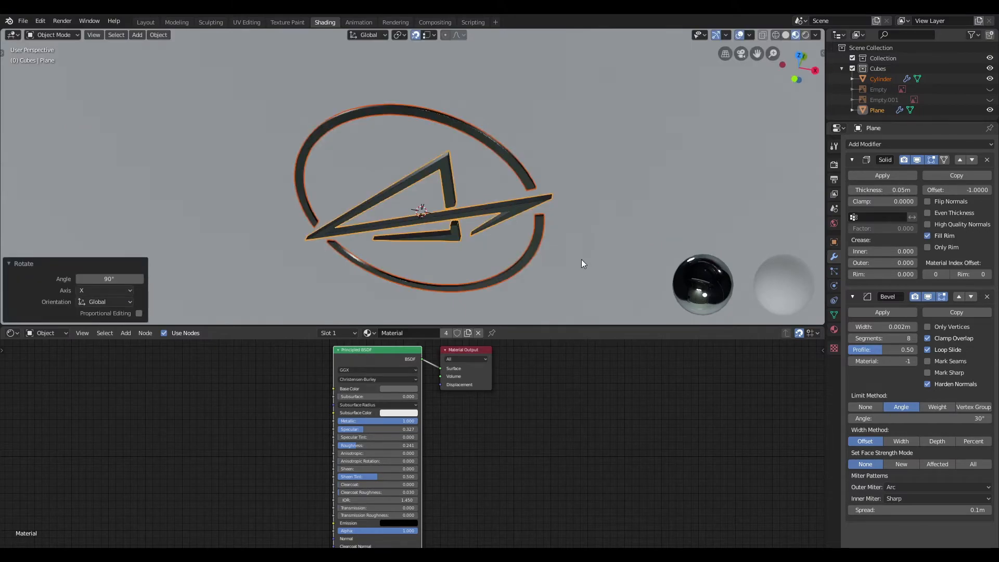
- Maximize the viewport and examine the upright logo's material reflections from a nearly face-on view
key(ctrl+space)
middle_drag(582, 260, 598, 254)
scroll(625, 276, up, 3)
mouse_move(648, 298)
middle_down()
mouse_move(610, 312)
mouse_move(648, 302)
mouse_move(642, 286)
mouse_move(629, 298)
mouse_move(594, 299)
mouse_move(651, 300)
middle_up()
scroll(650, 296, down, 1)
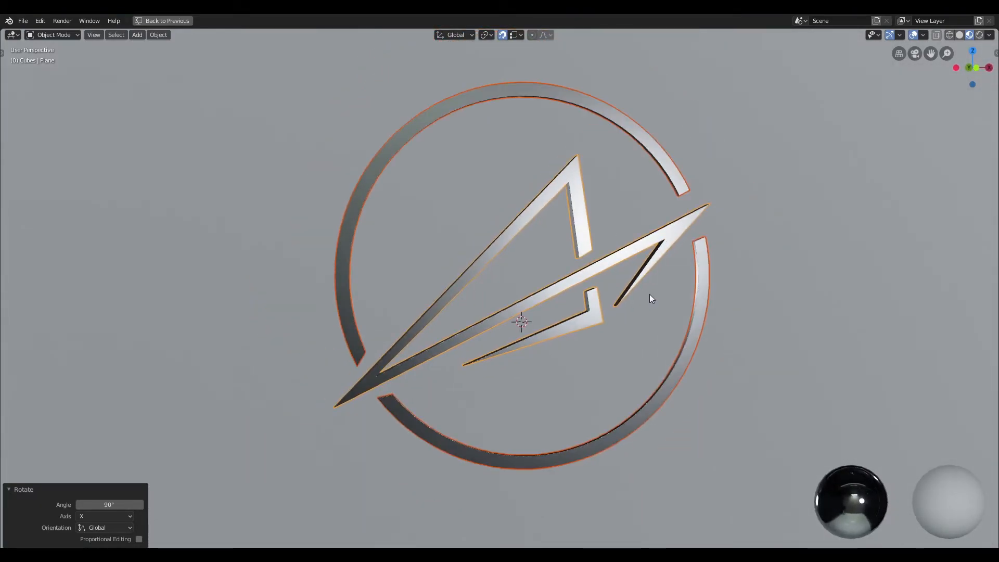